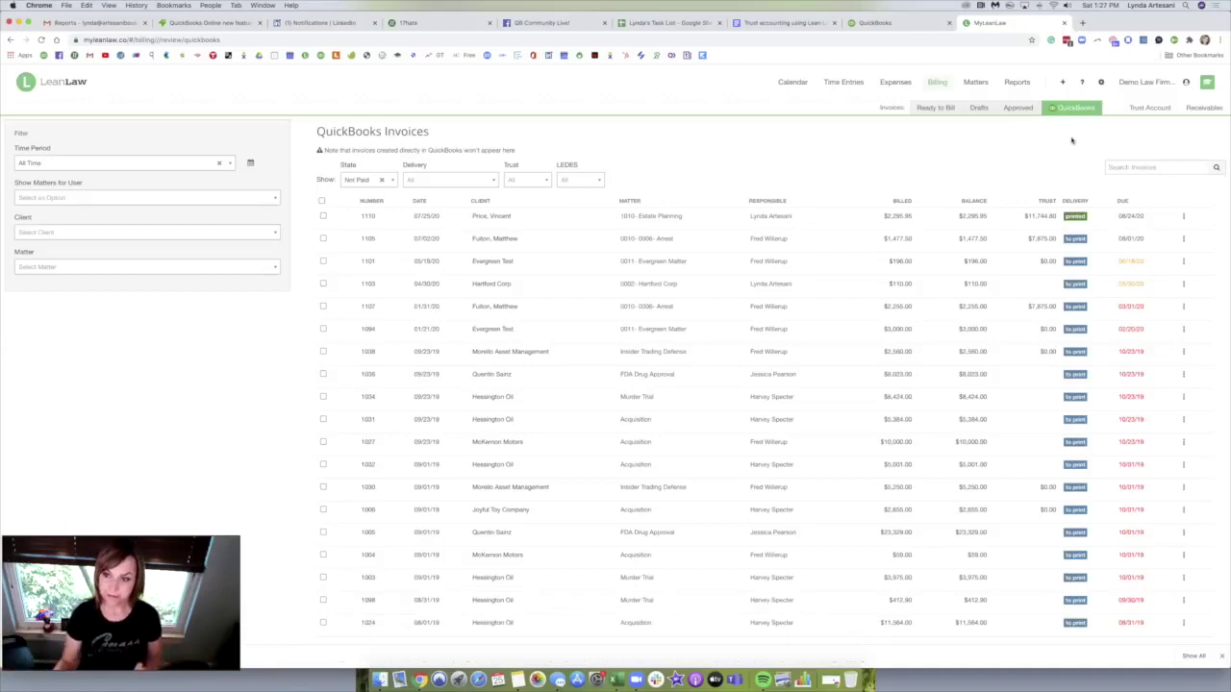
# Open the Trust Accounting setup in the firm's settings.
pyautogui.click(1101, 81)
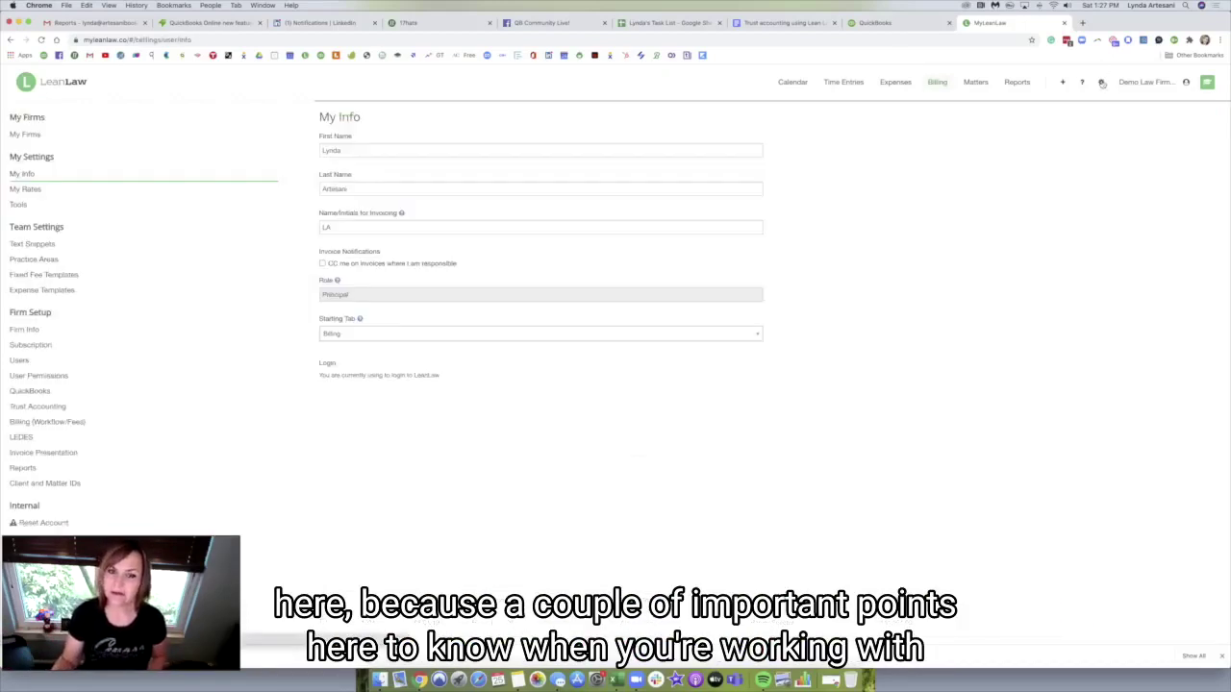
pyautogui.click(43, 407)
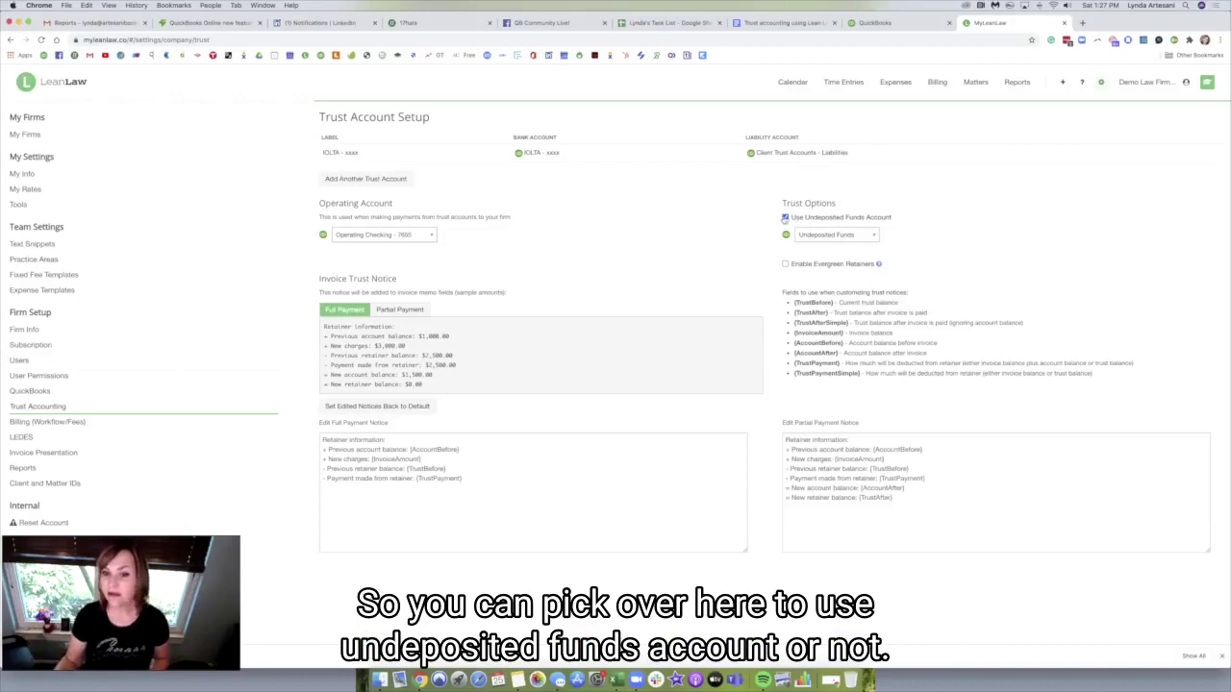
pyautogui.click(785, 218)
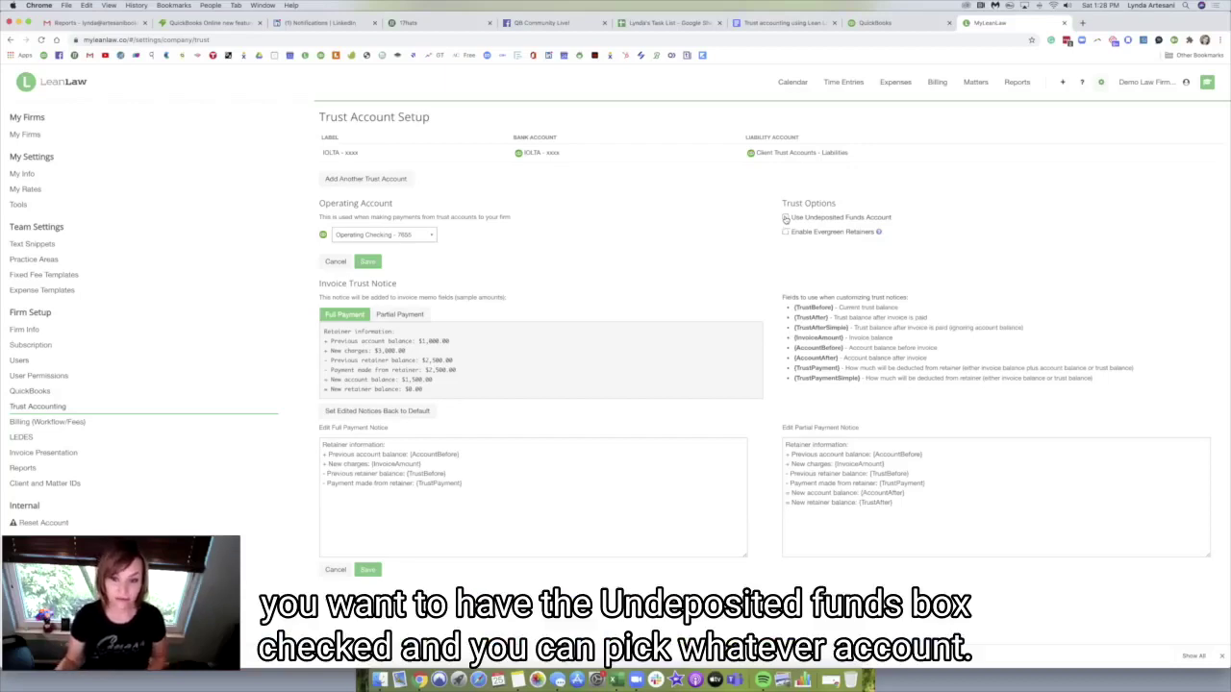
pyautogui.click(785, 219)
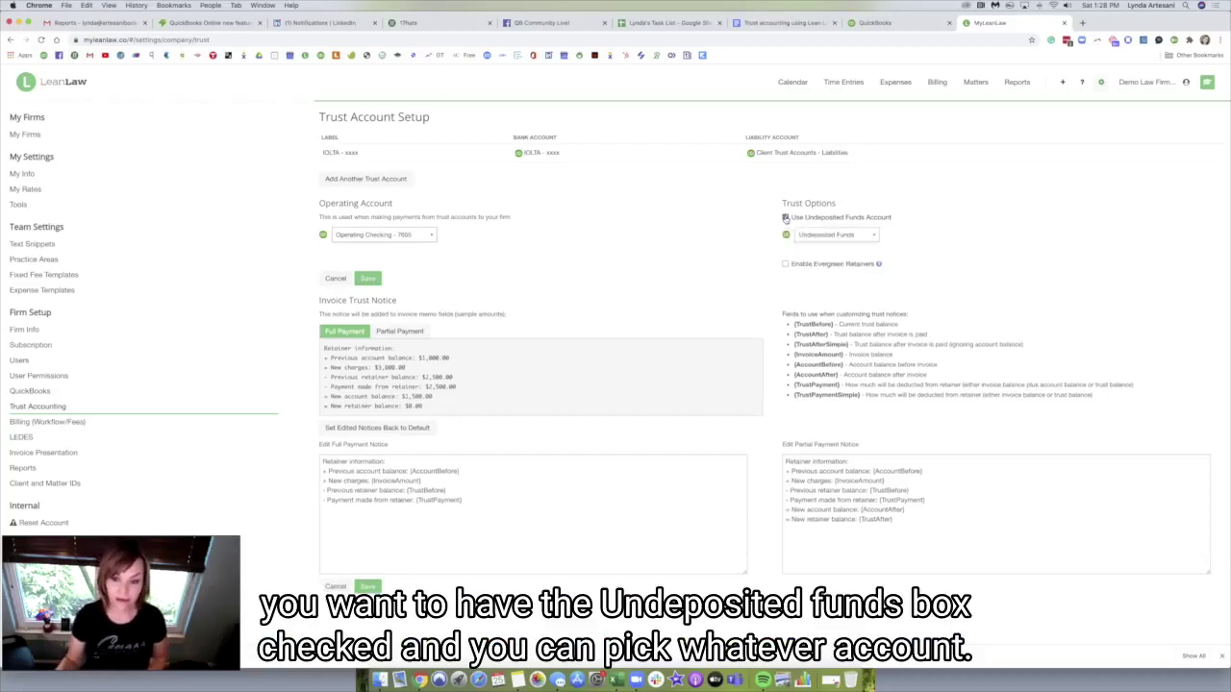
pyautogui.click(856, 237)
pyautogui.click(713, 241)
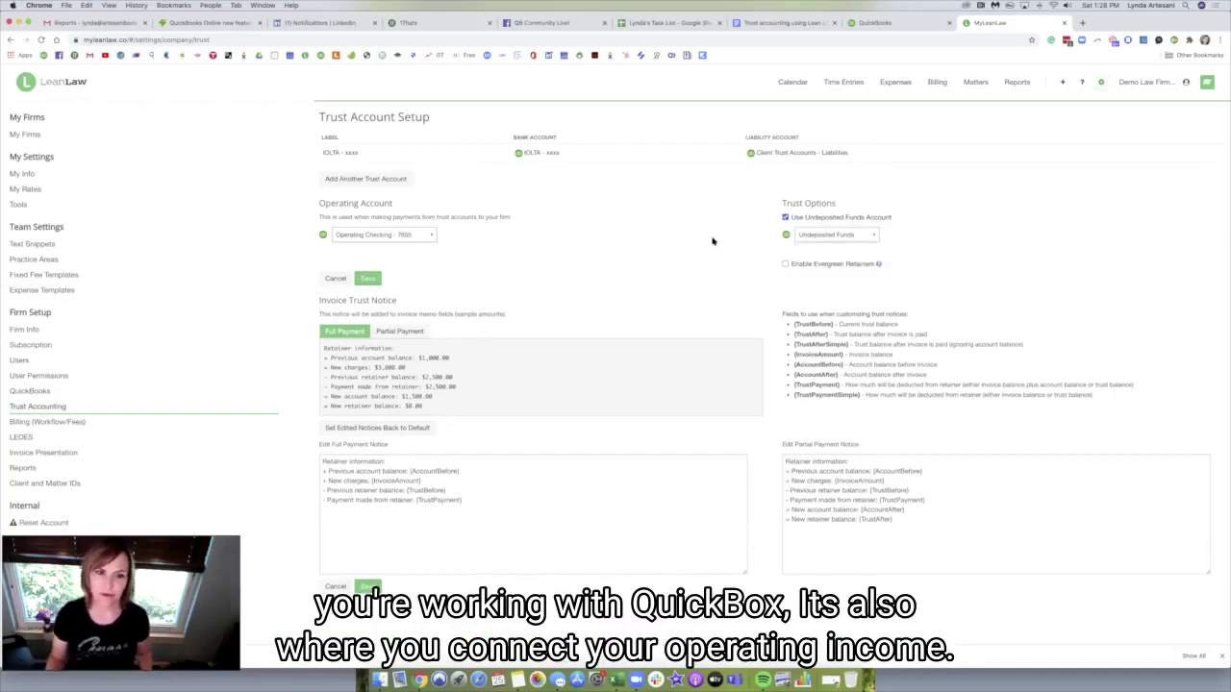
# Turn off the Use Undeposited Funds Account trust option and save the trust account setup.
pyautogui.scroll(-1, 343, 234)
pyautogui.scroll(-1, 323, 236)
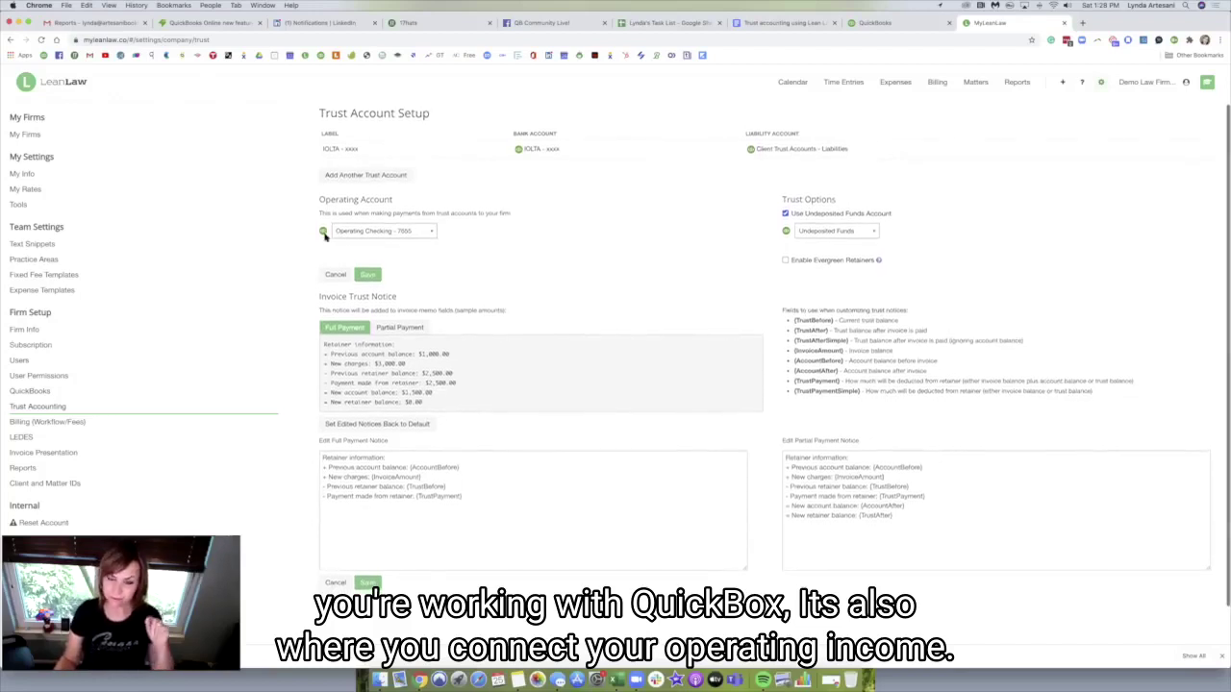
pyautogui.scroll(-1, 324, 237)
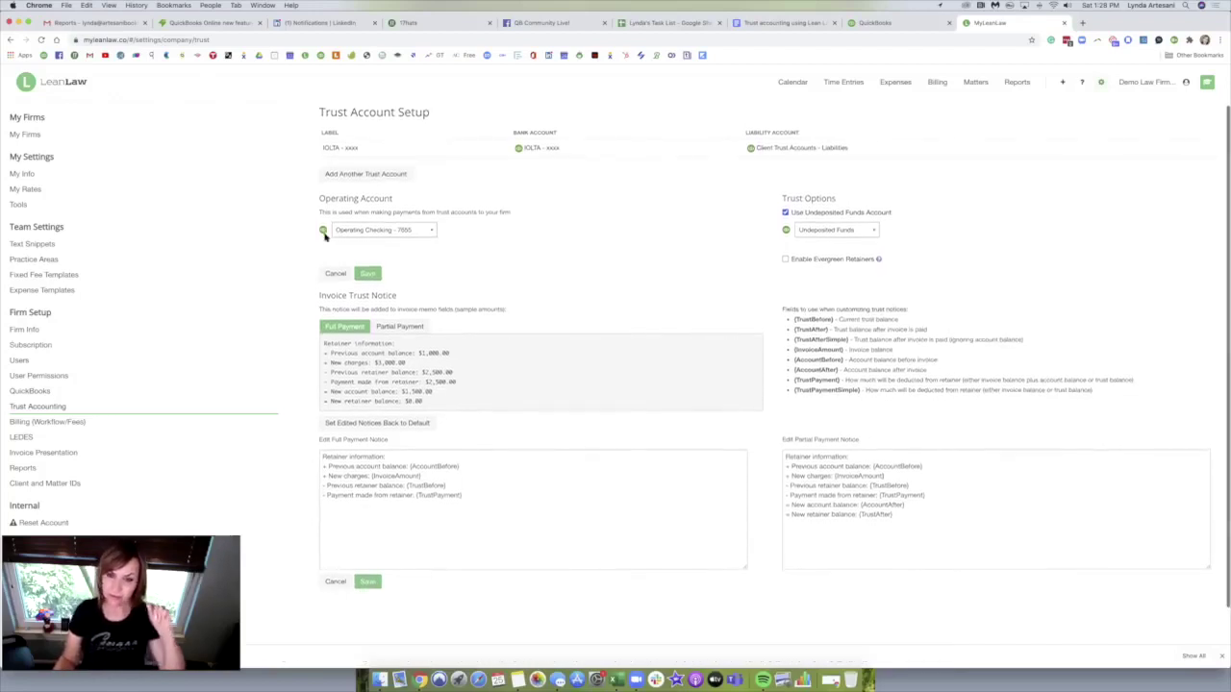
pyautogui.click(785, 211)
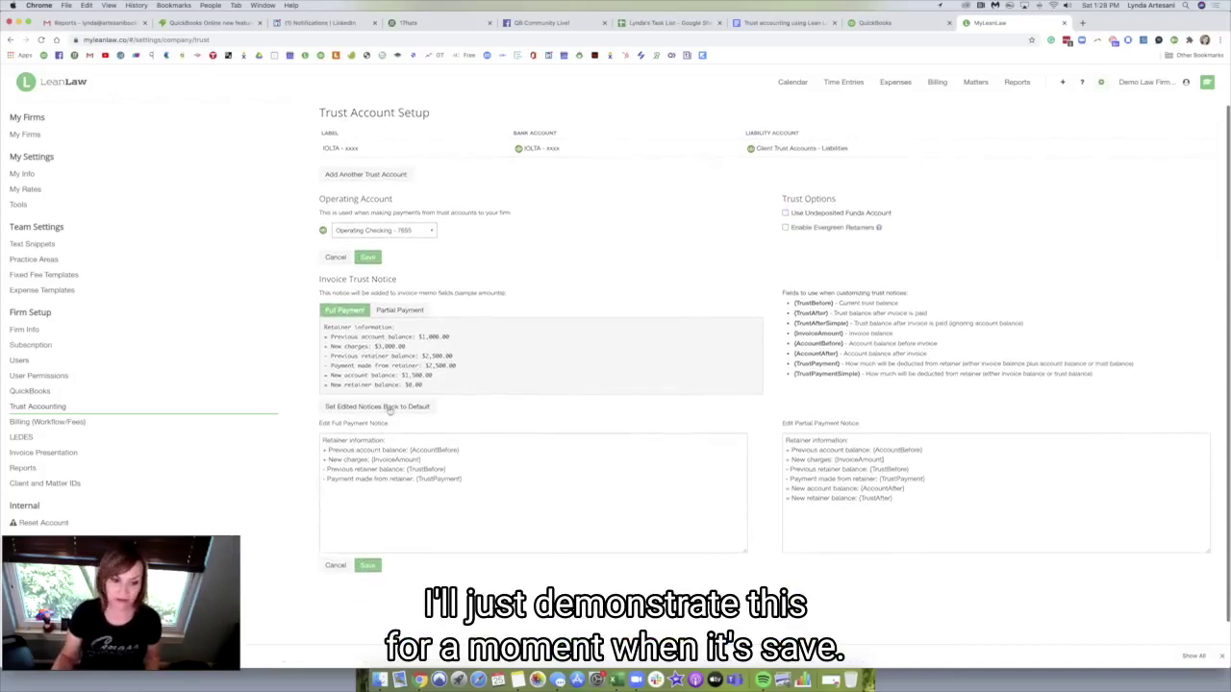
pyautogui.click(367, 565)
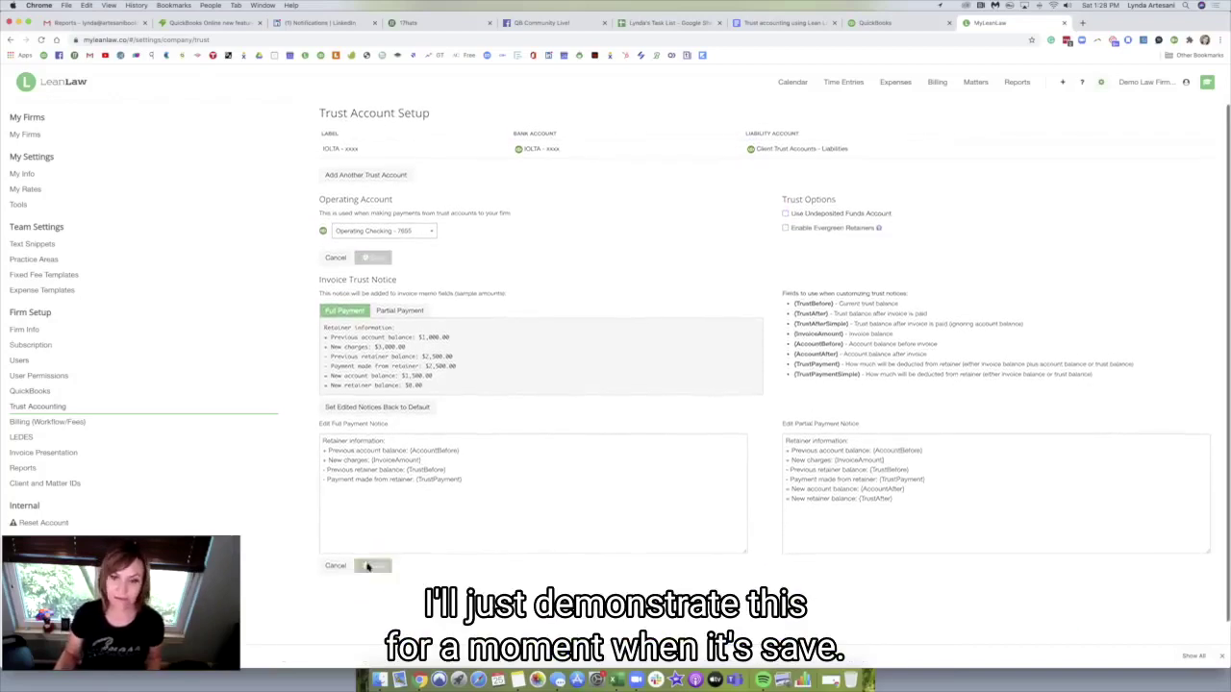
# Start a new deposit to trust and select the client who has the 0012- Divorce matter.
pyautogui.moveTo(1061, 83)
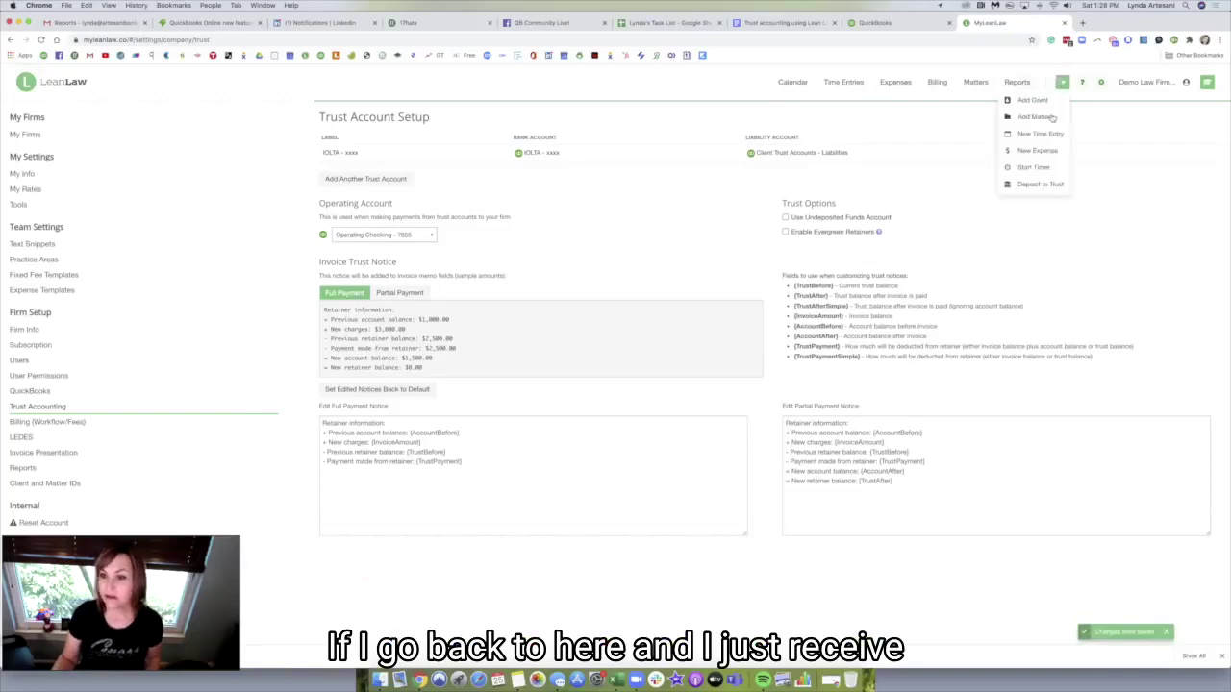
pyautogui.click(1035, 184)
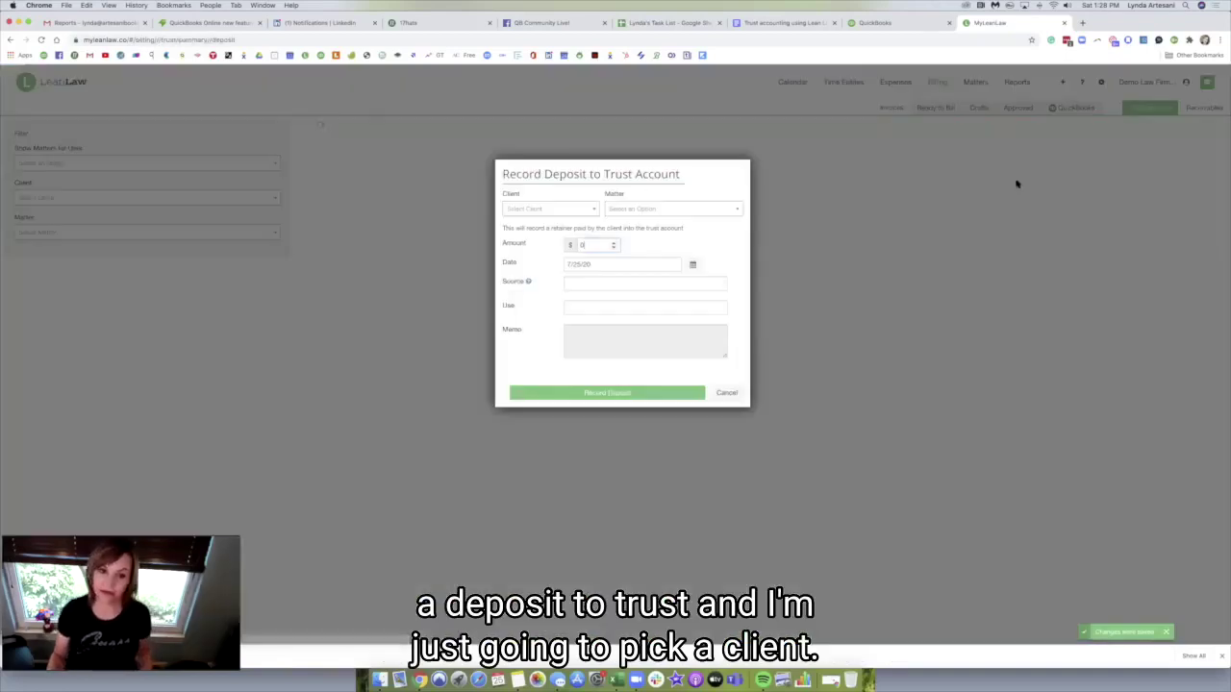
pyautogui.click(591, 211)
pyautogui.click(567, 239)
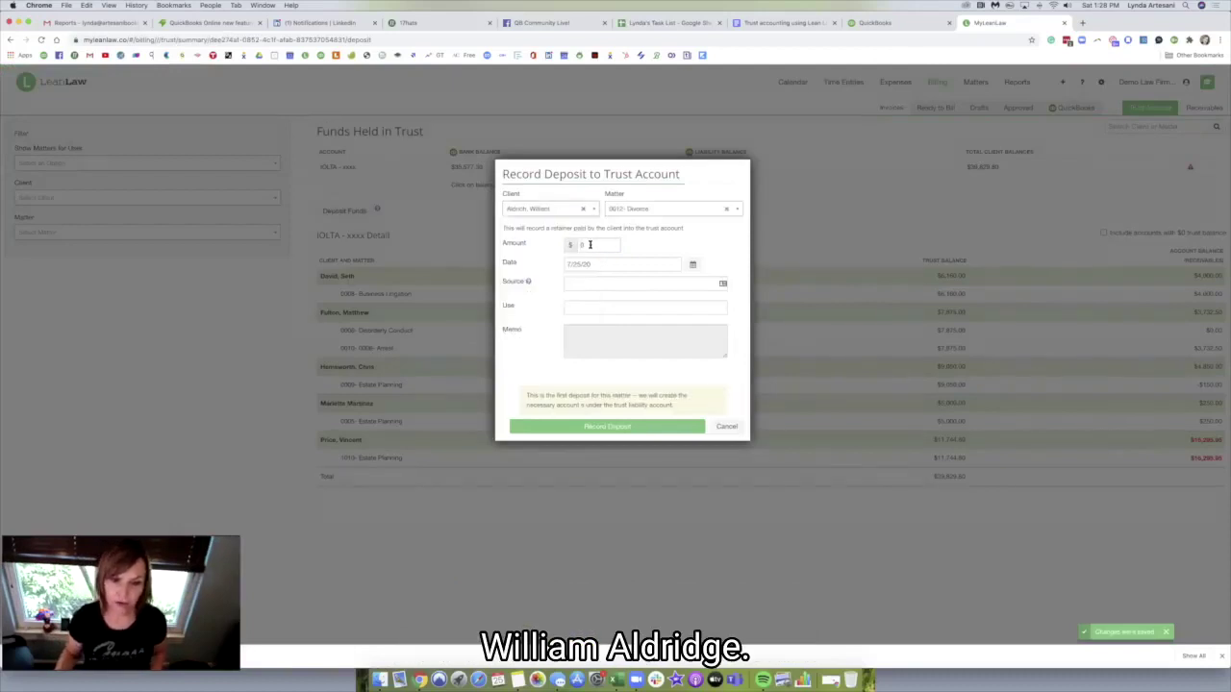
# Set the deposit amount to 5000 with "check 9191" as the source, and record the deposit.
pyautogui.write('5000.')
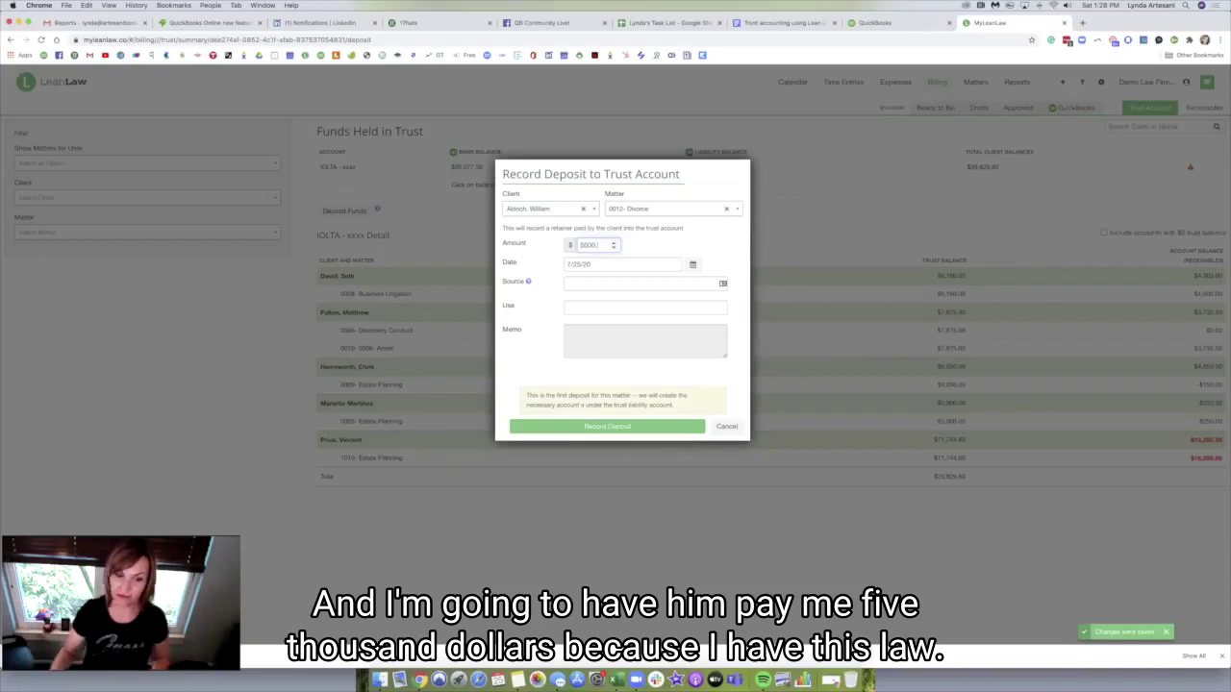
pyautogui.click(568, 283)
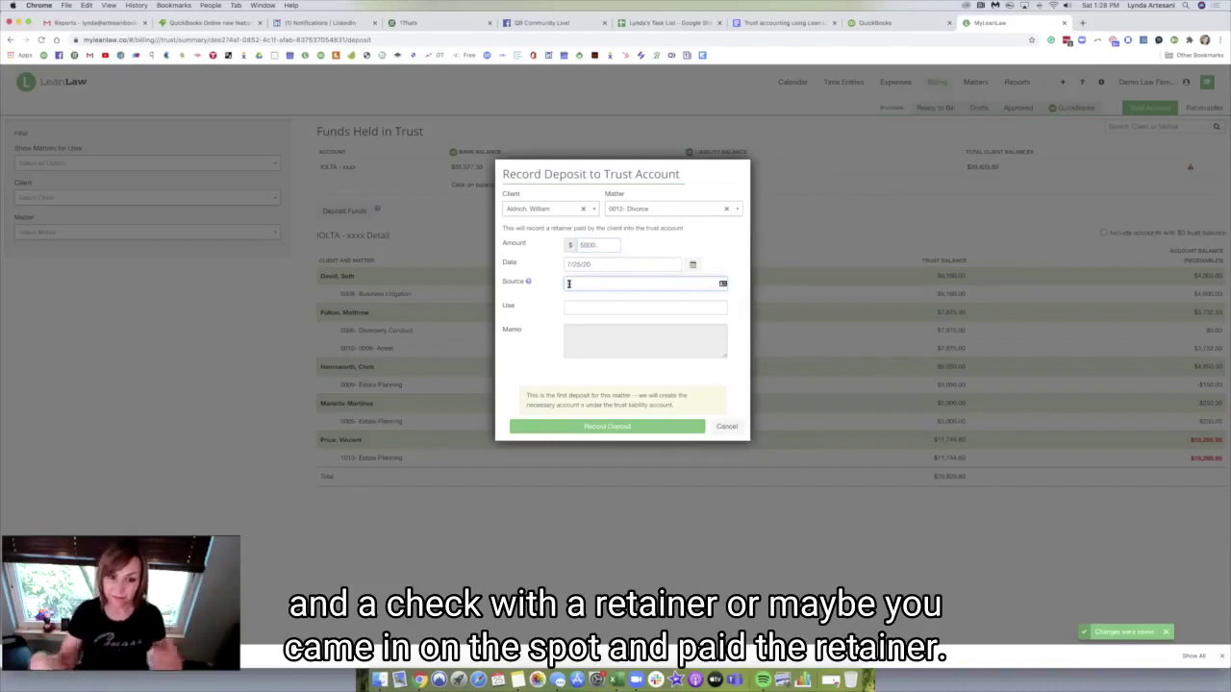
pyautogui.write('check ')
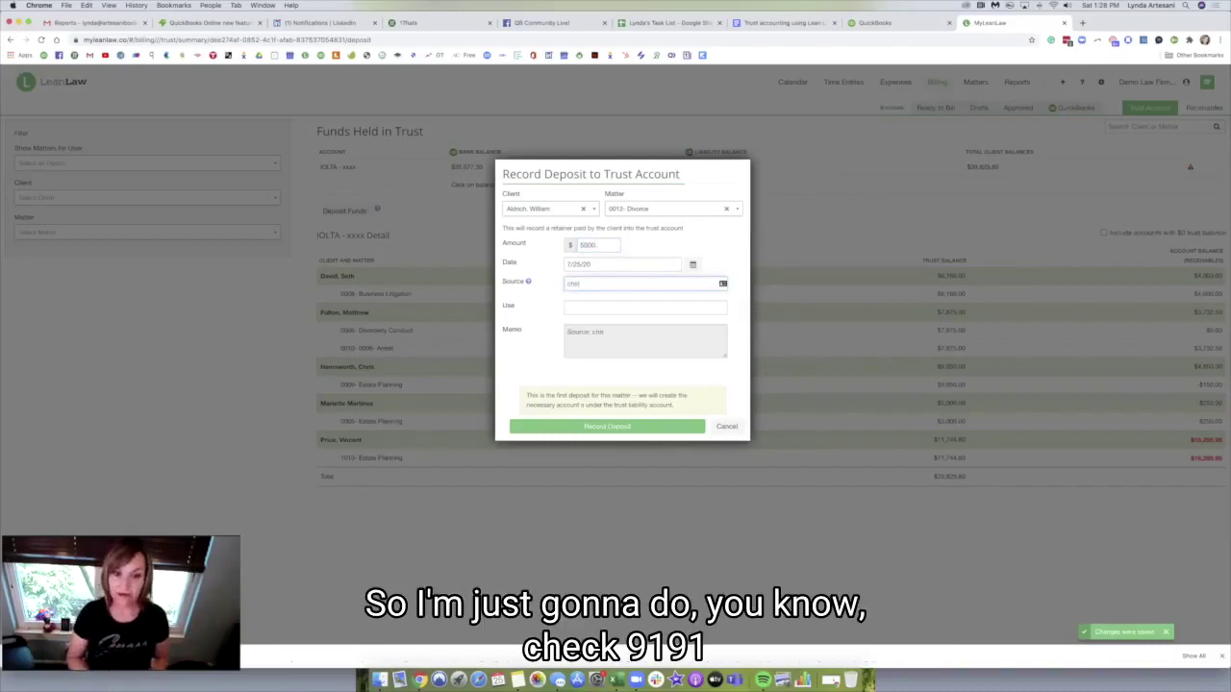
pyautogui.write('9191')
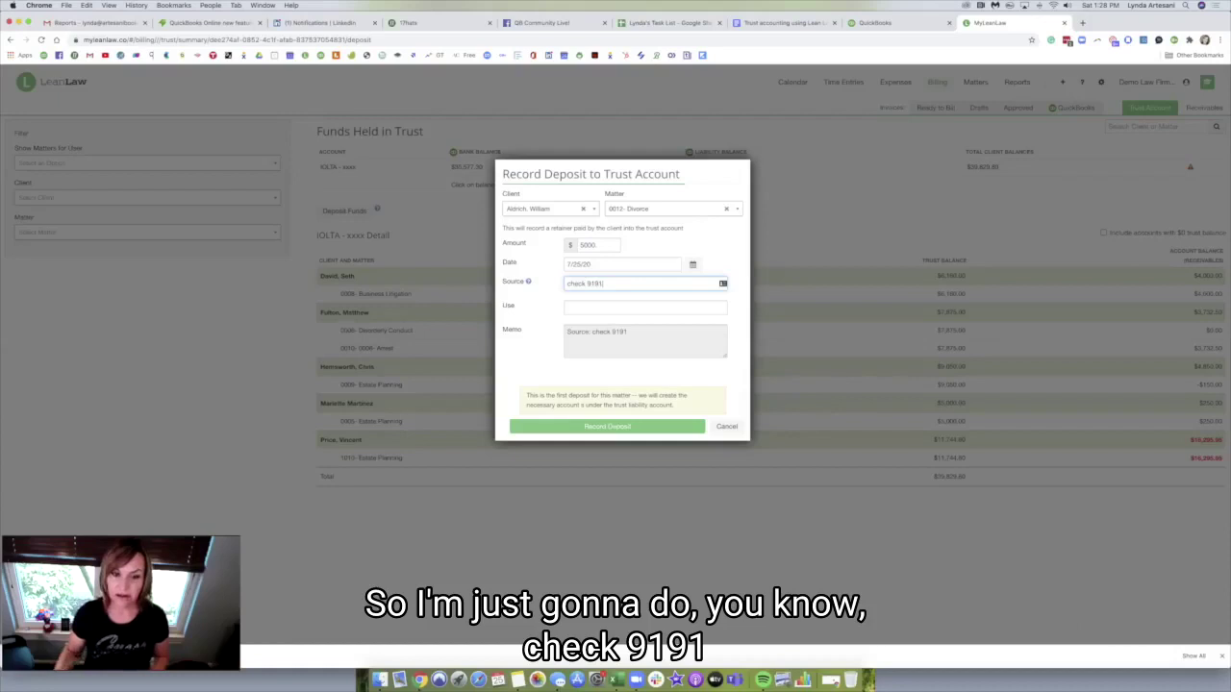
pyautogui.click(621, 426)
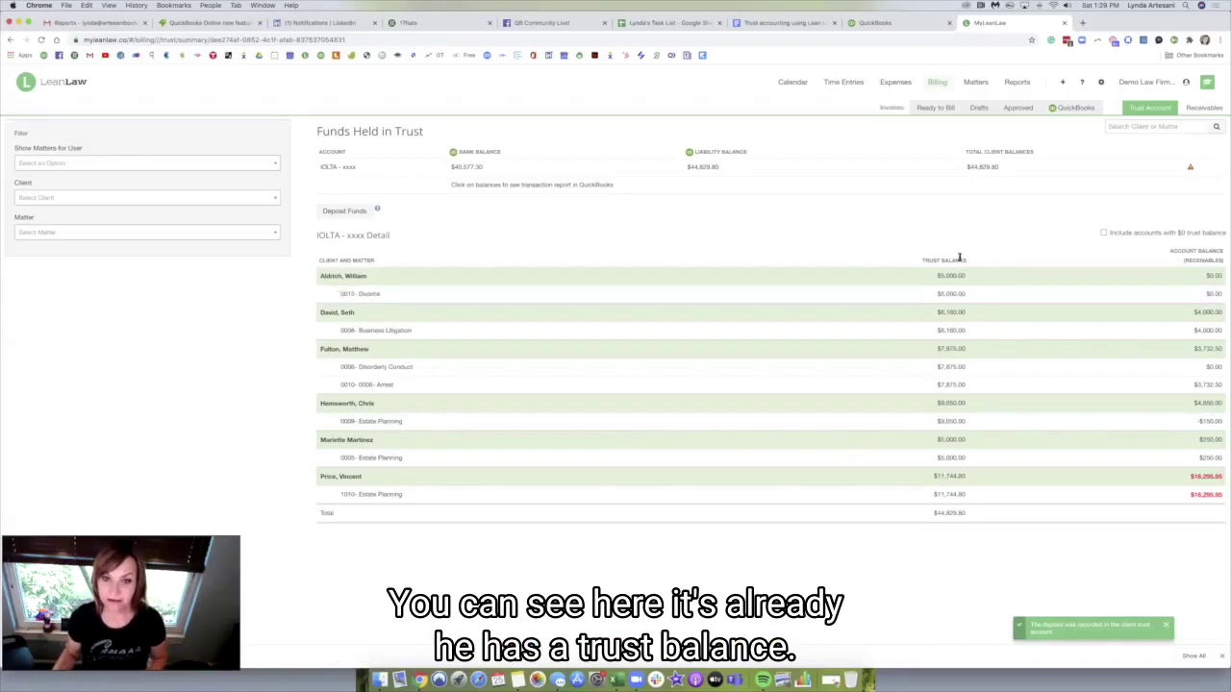
# Switch to QuickBooks and open the newest $5,000.00 deposit dated 07/25/2020 from the recent transactions.
pyautogui.click(897, 23)
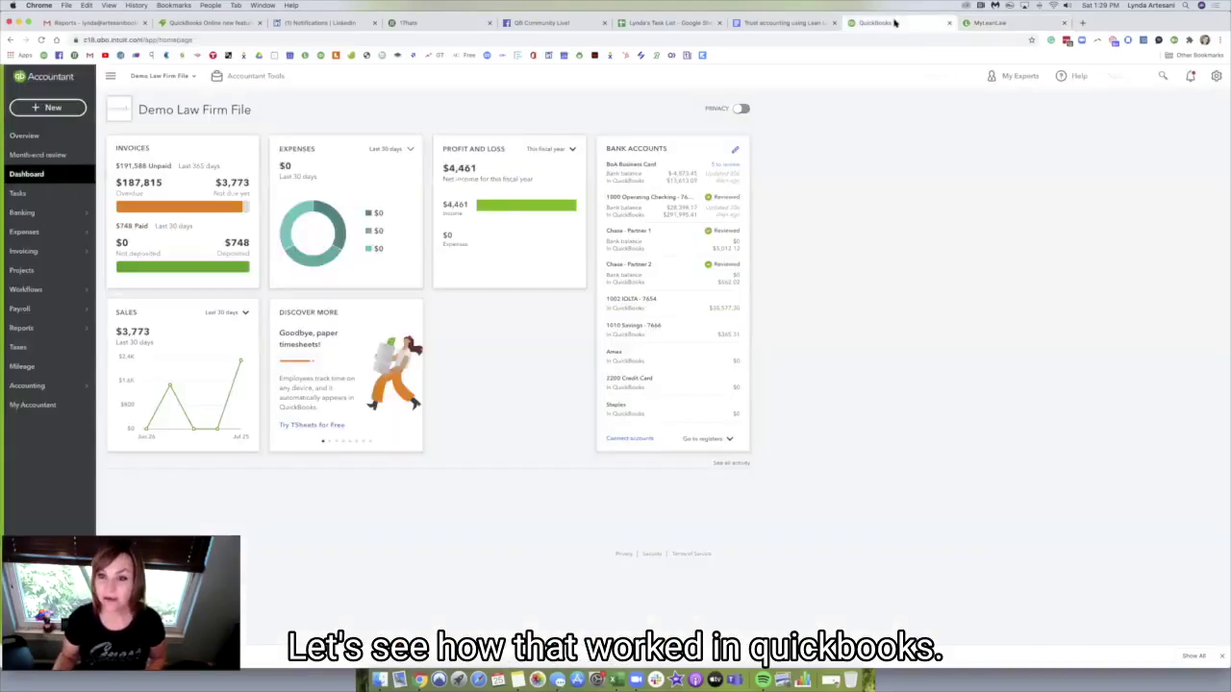
pyautogui.click(1161, 76)
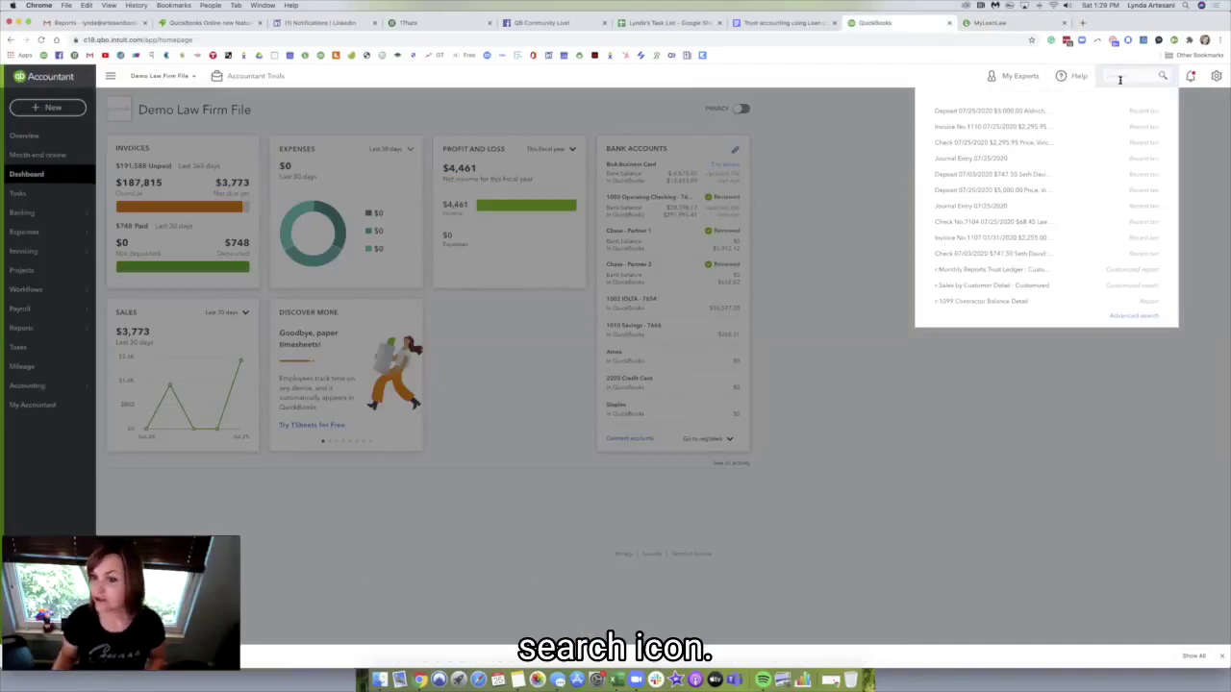
pyautogui.click(970, 110)
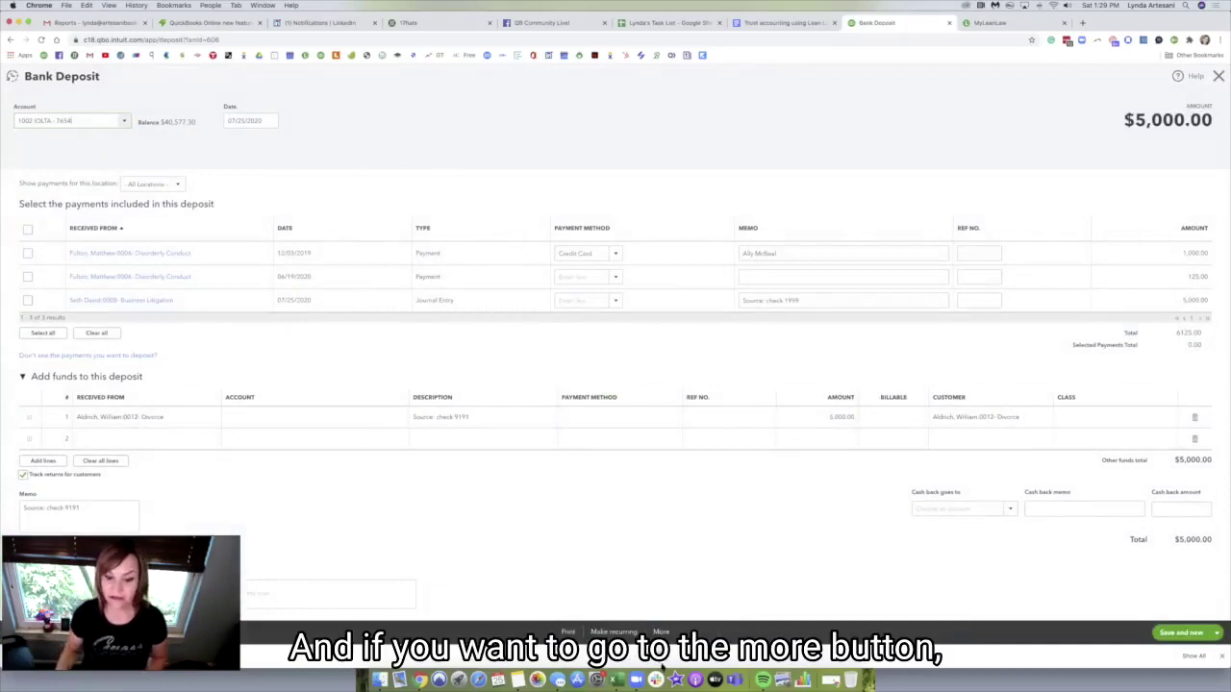
# View the deposit's transaction journal, reopen the deposit from its Client Trust Accounts liability line, and close it.
pyautogui.click(660, 632)
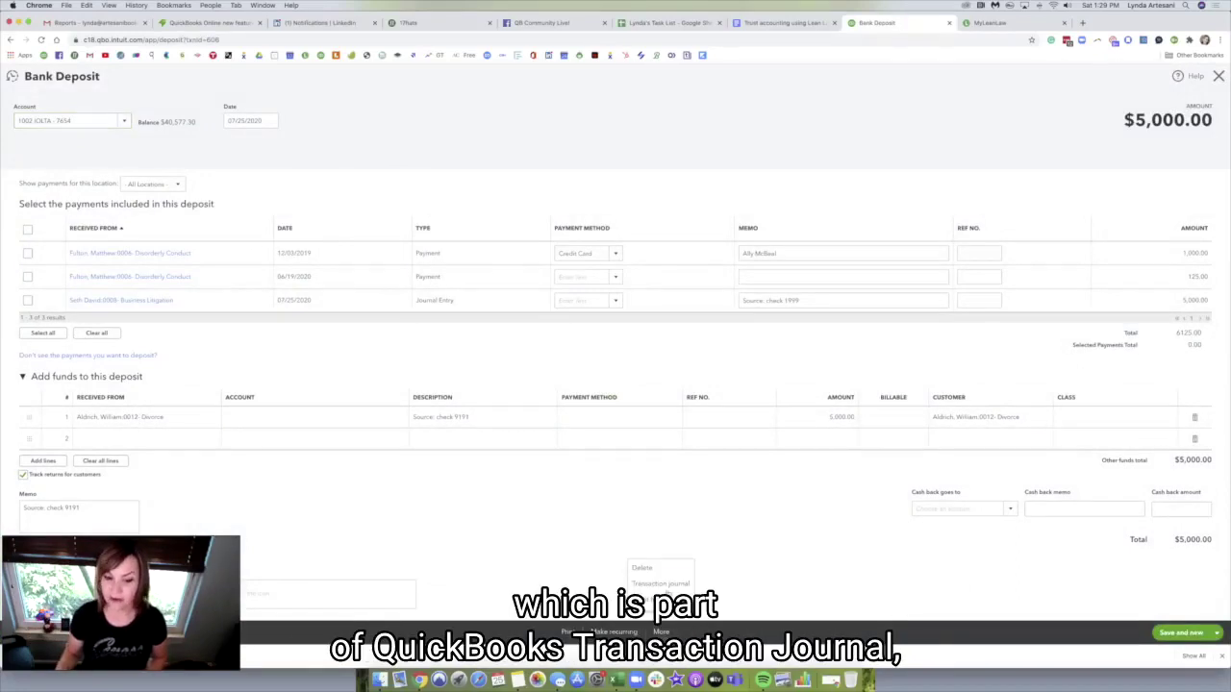
pyautogui.click(666, 584)
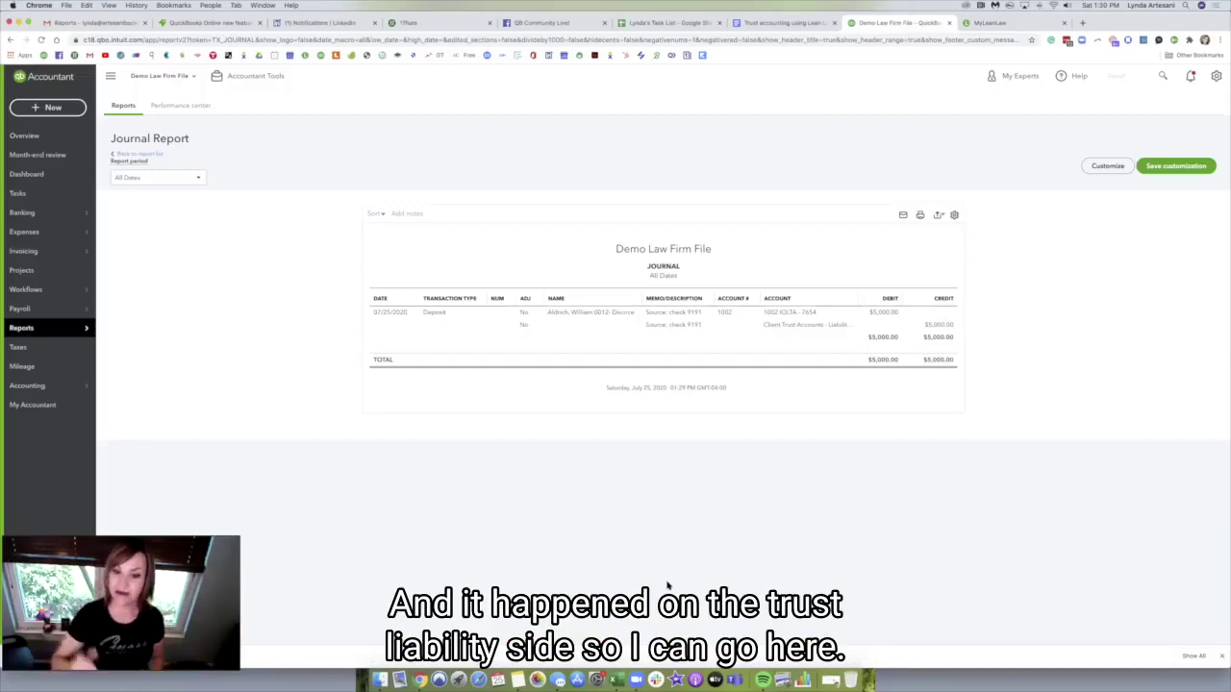
pyautogui.click(817, 327)
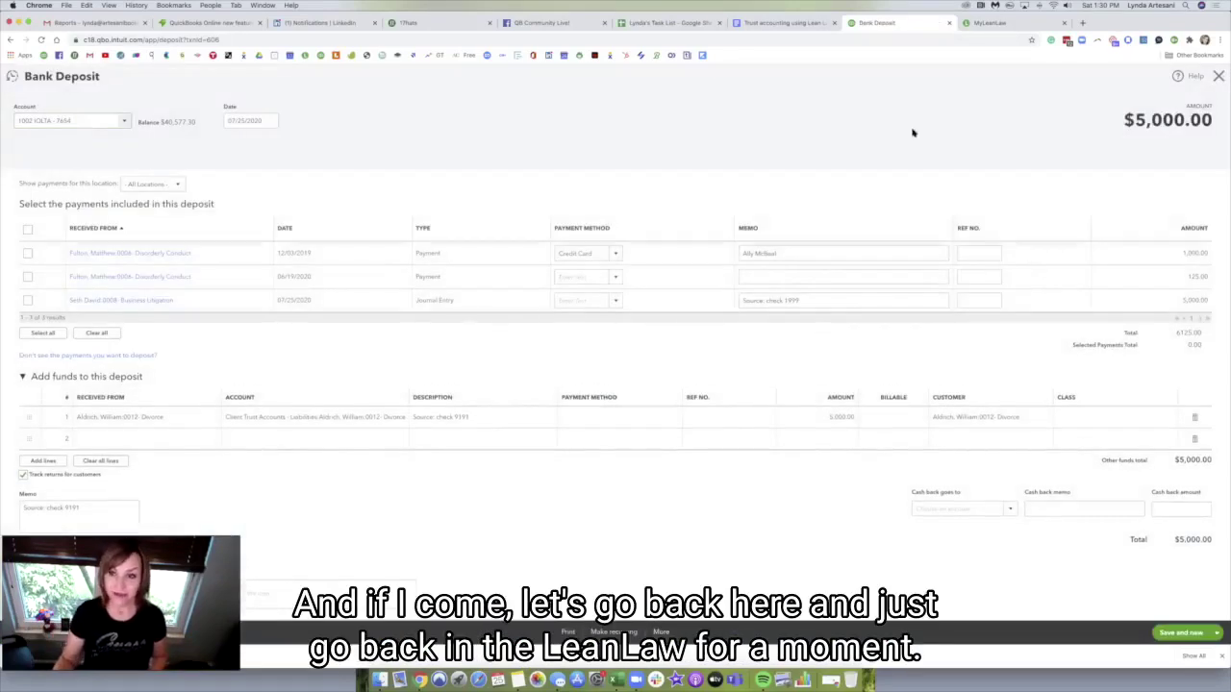
pyautogui.click(1219, 77)
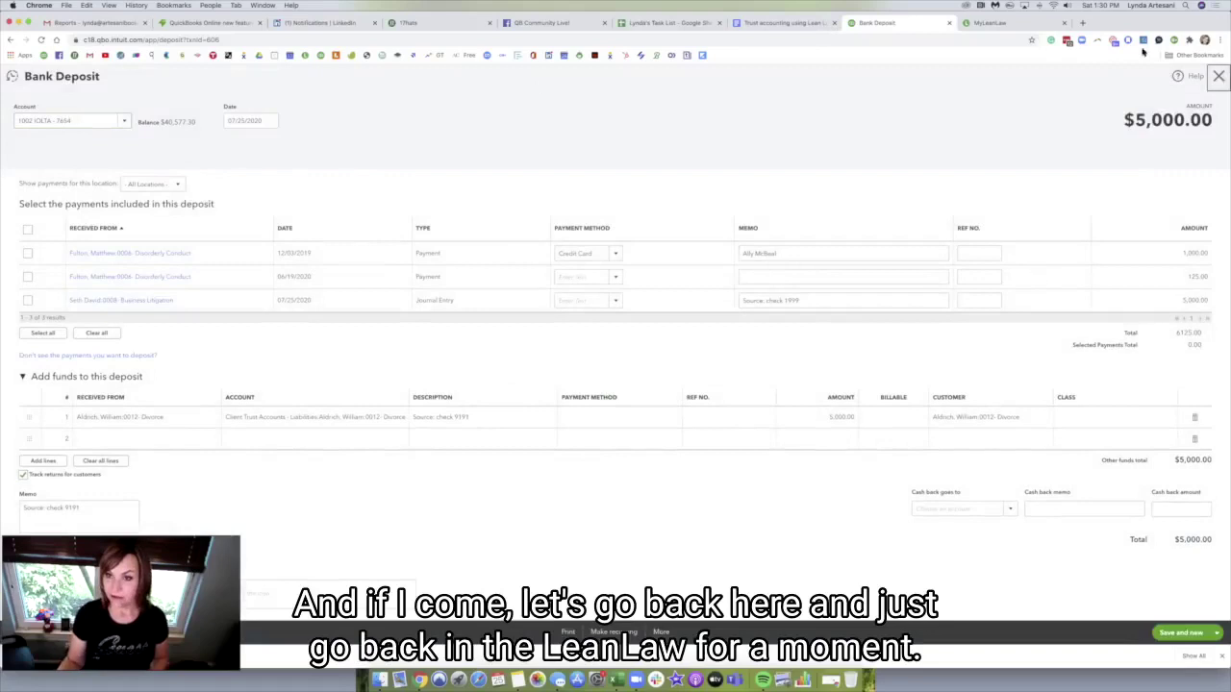
# Switch back to LeanLaw, filter the trust funds by the Divorce matter's client, and open the matter's trust transaction report.
pyautogui.click(998, 22)
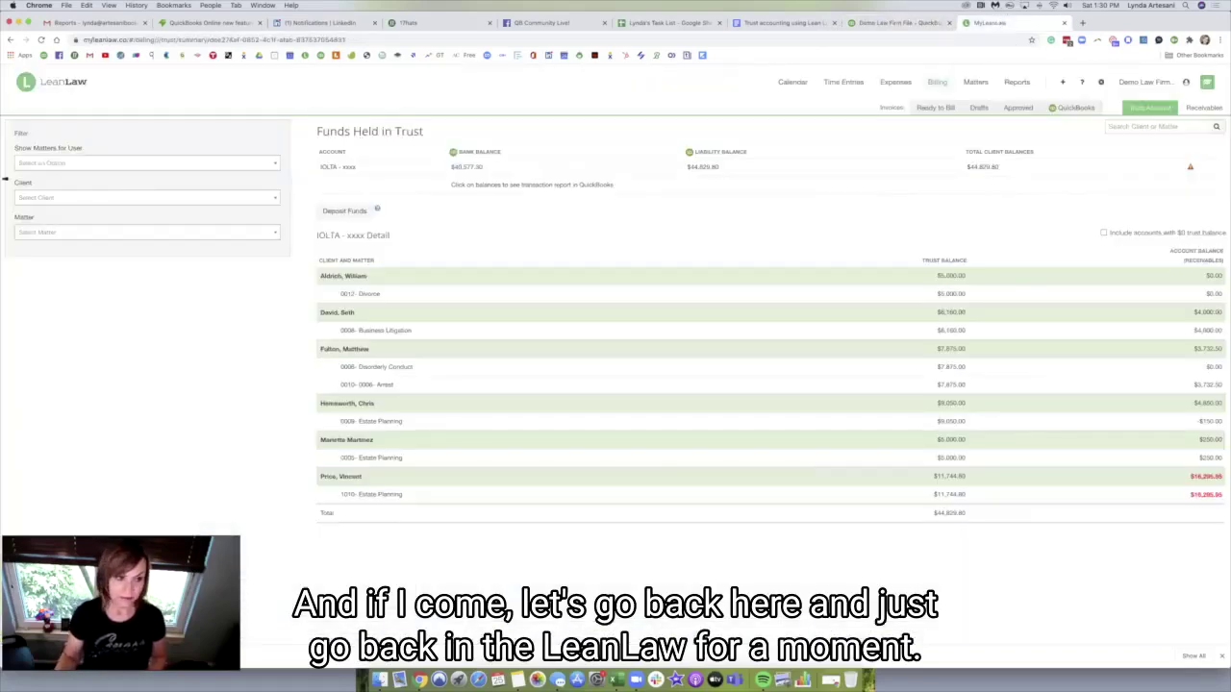
pyautogui.click(55, 198)
pyautogui.write('aldri')
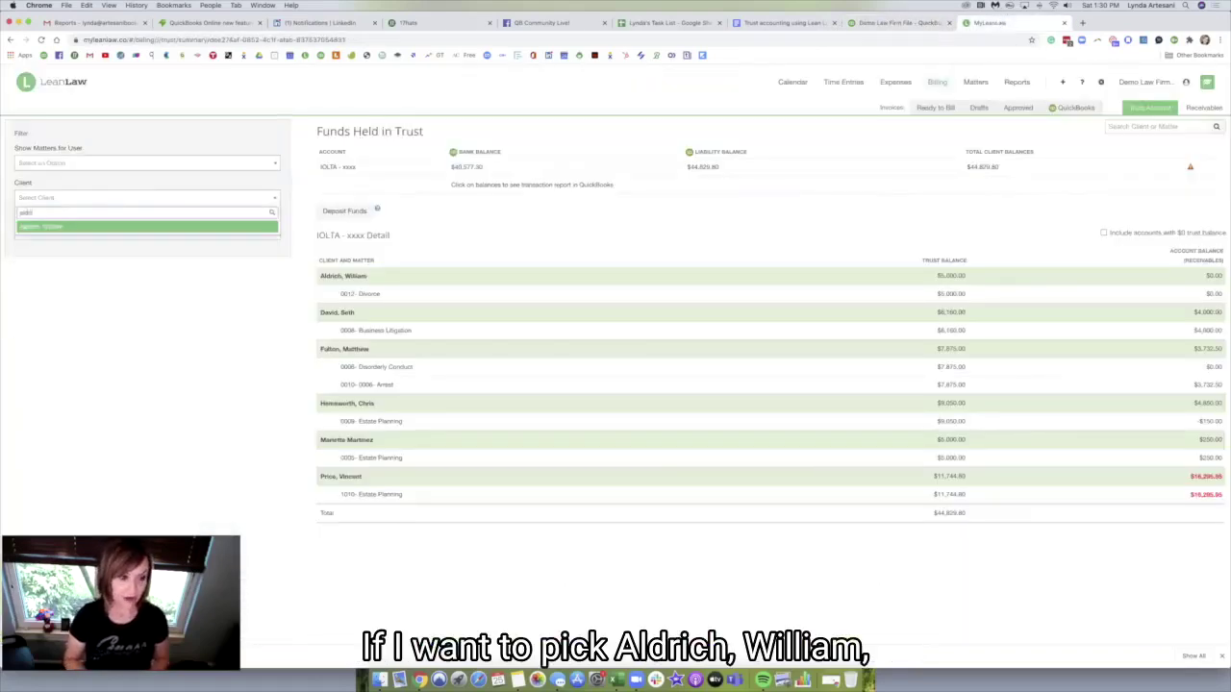
pyautogui.click(28, 227)
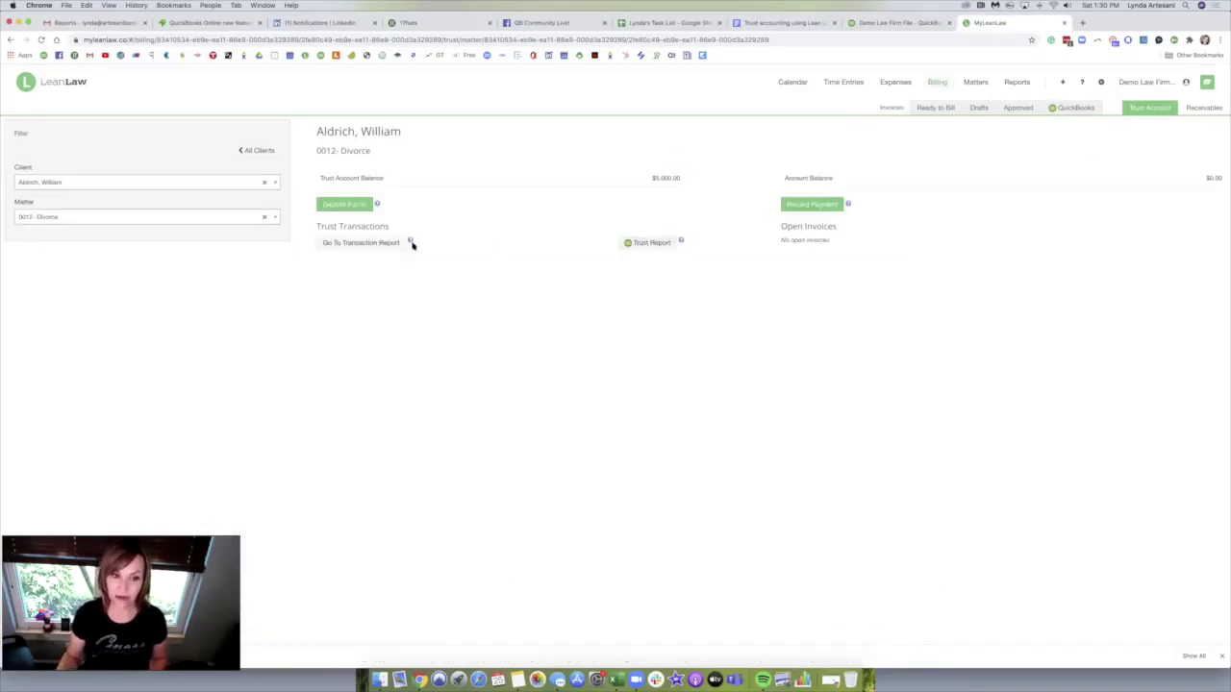
pyautogui.click(373, 244)
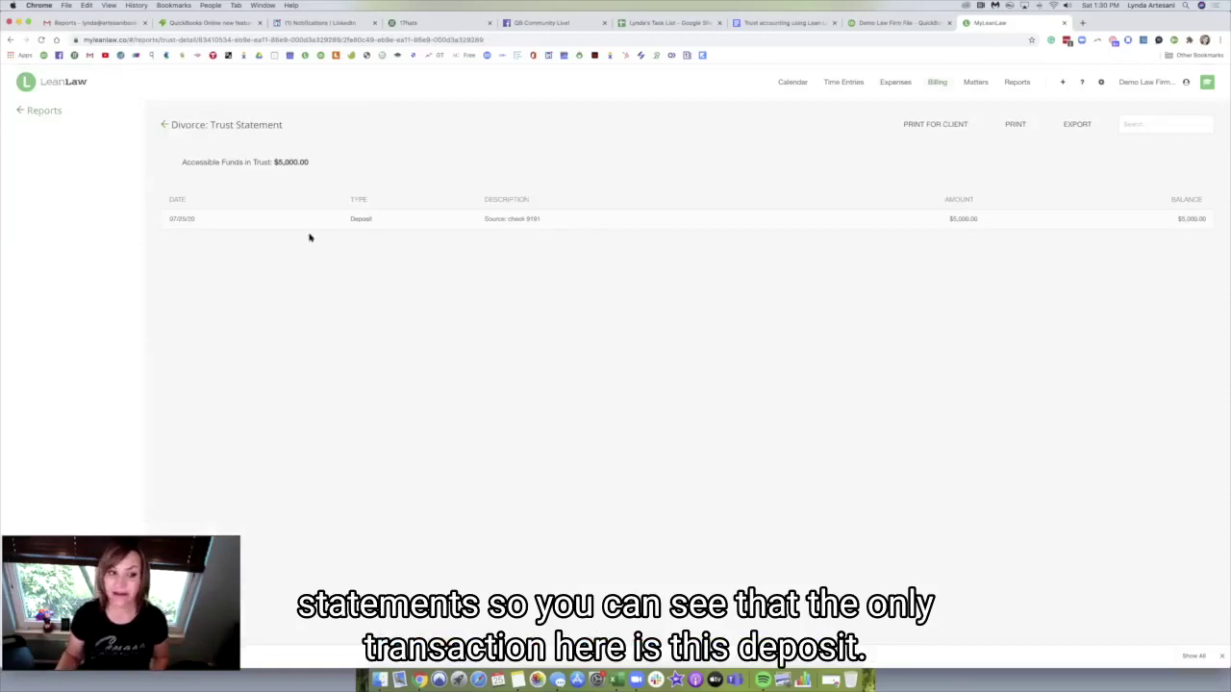
# Leave the trust statement, return to the client's trust account, and open its QuickBooks trust report.
pyautogui.click(19, 111)
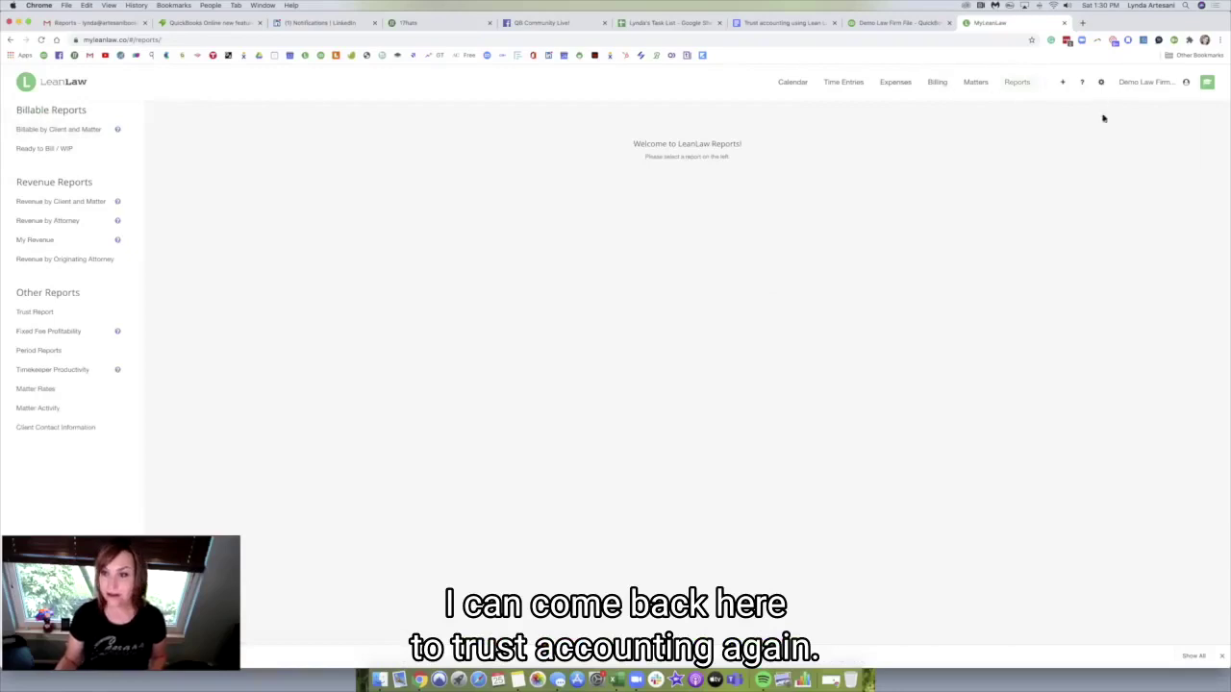
pyautogui.click(1146, 108)
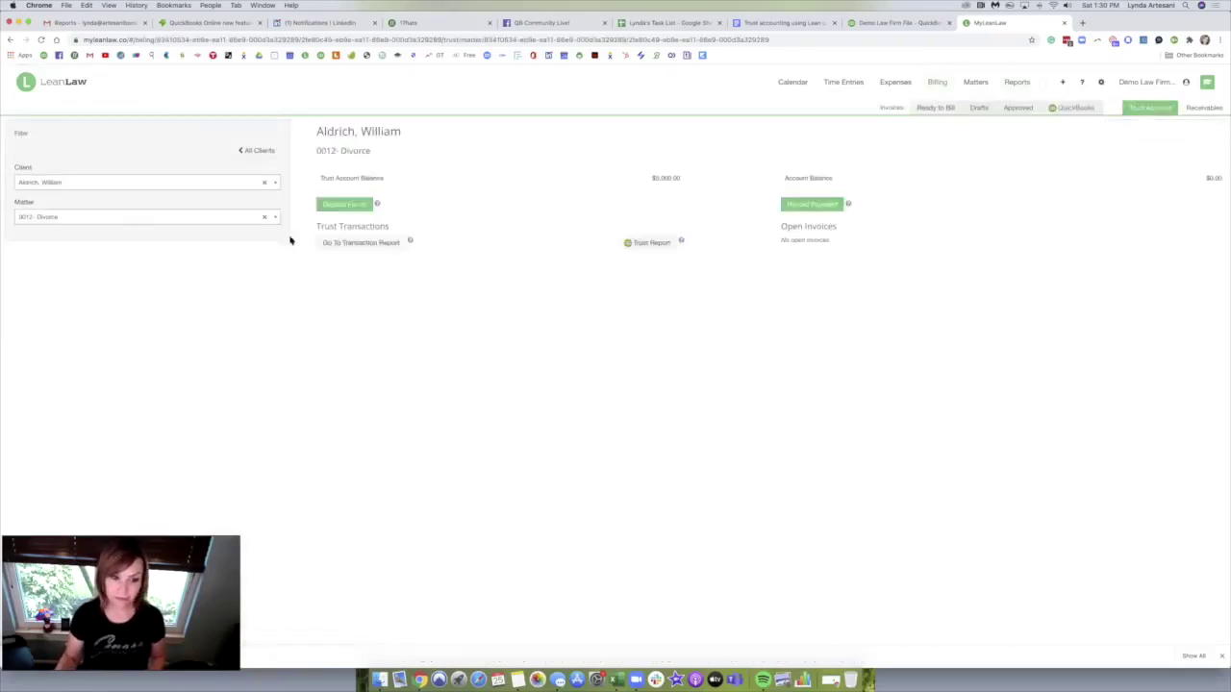
pyautogui.click(652, 243)
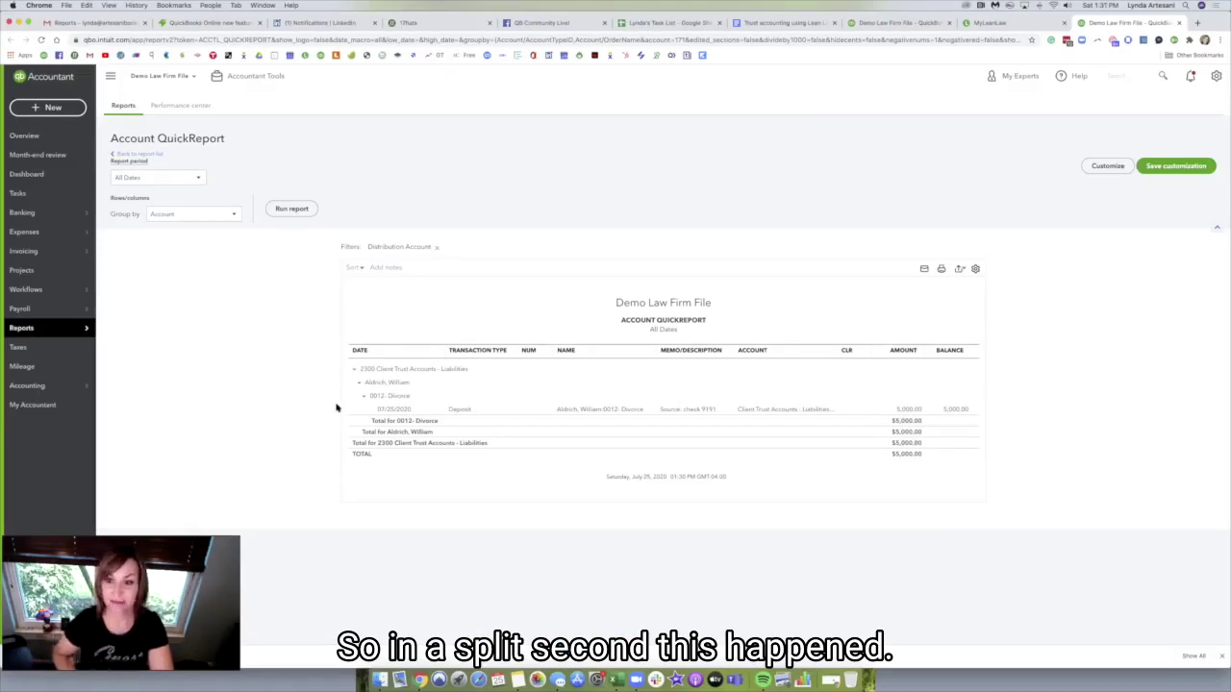
# Switch to LeanLaw and, in the trust accounting settings, enable Use Undeposited Funds Account with the Undeposited Funds account, and save.
pyautogui.click(990, 22)
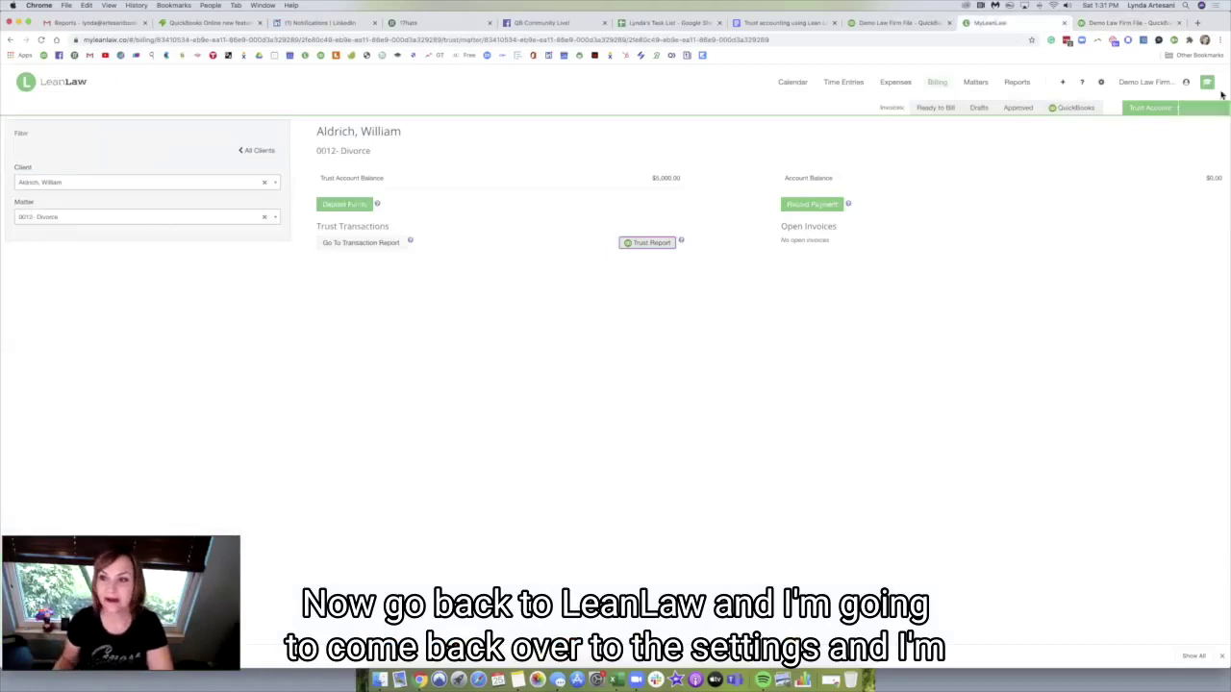
pyautogui.click(1102, 83)
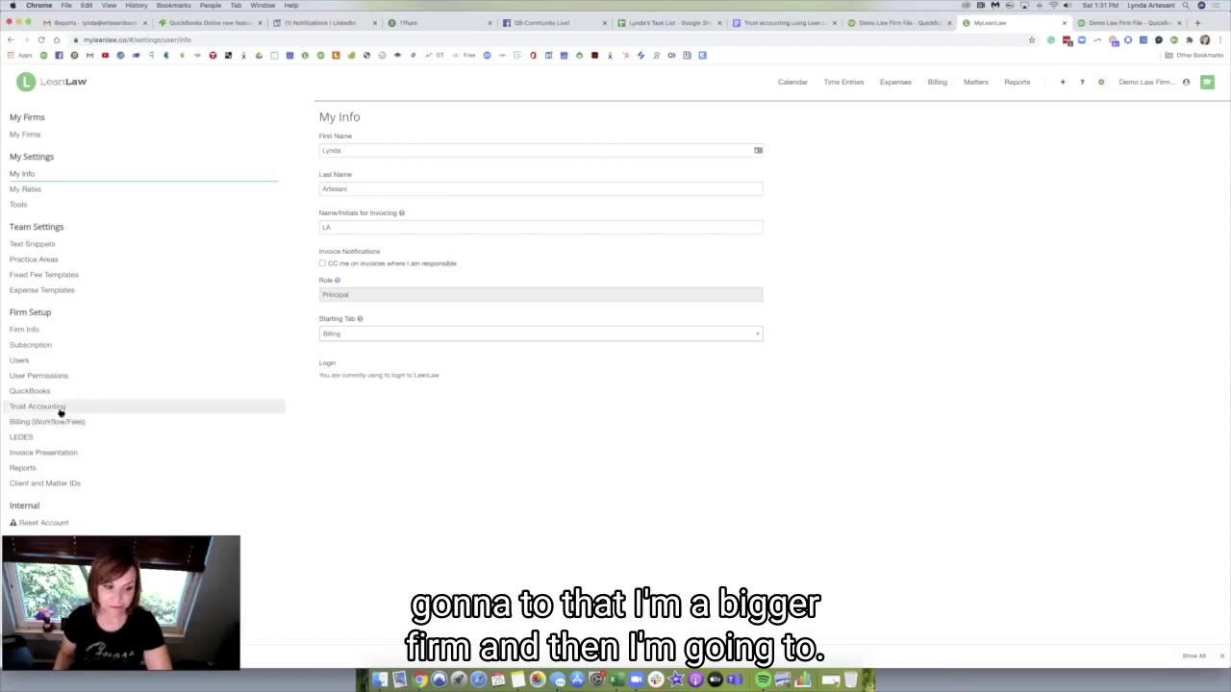
pyautogui.click(38, 407)
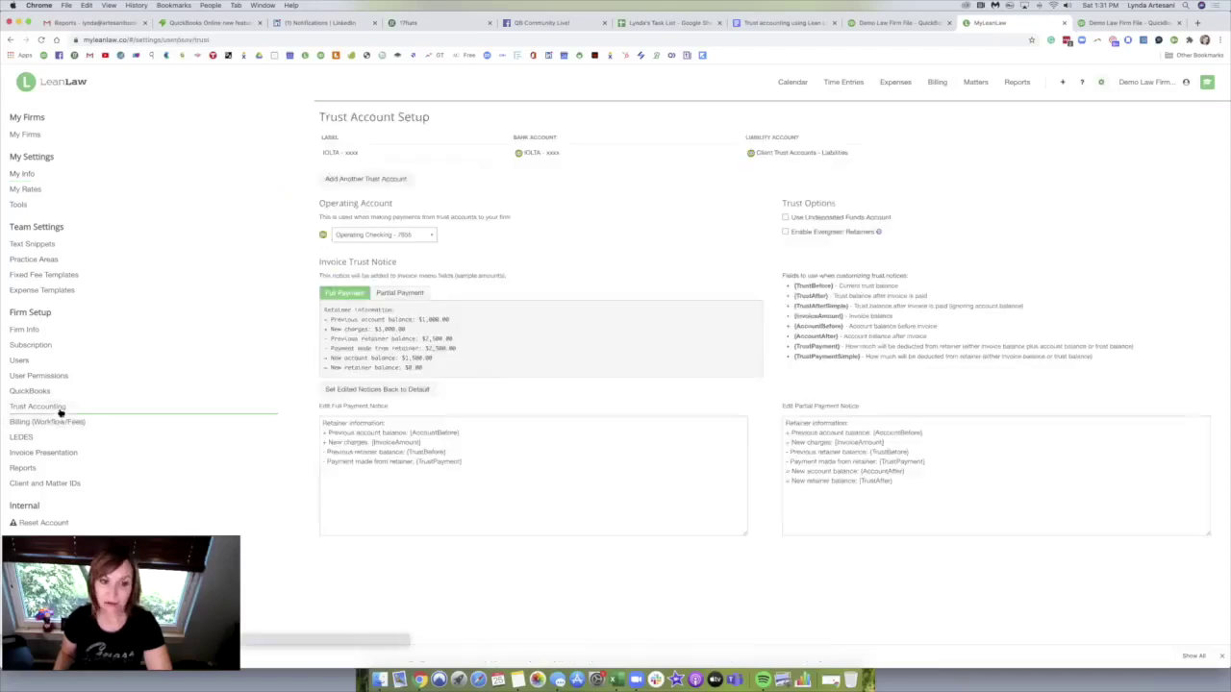
pyautogui.click(785, 218)
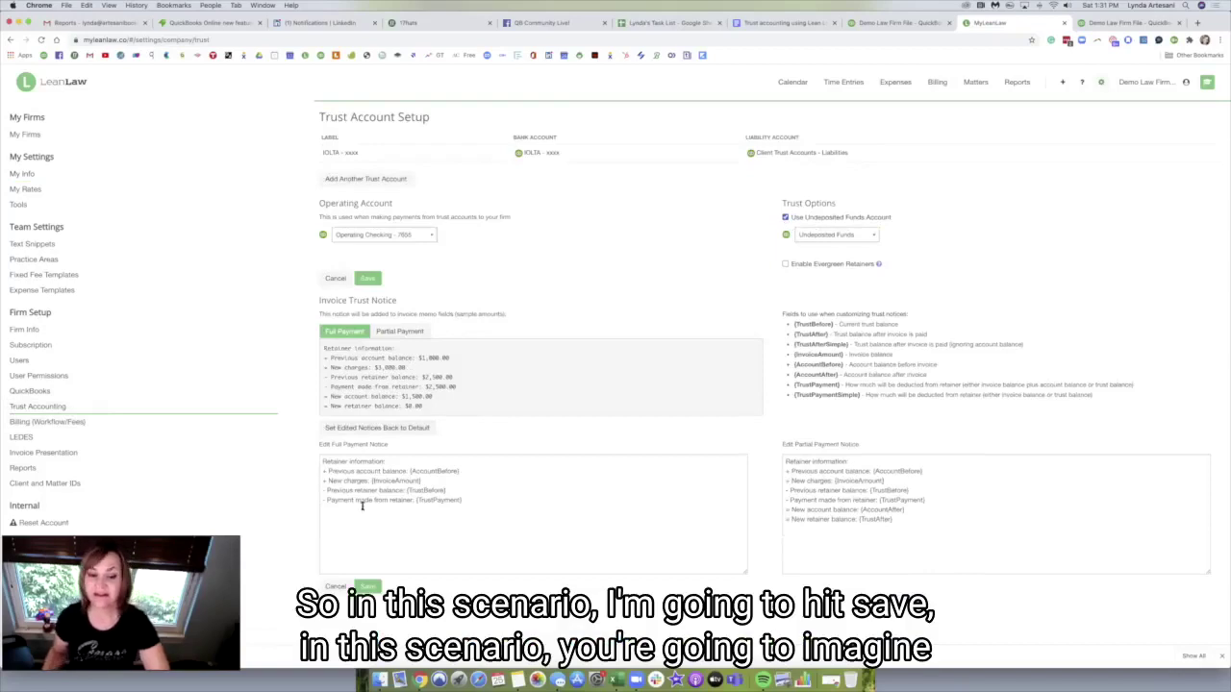
pyautogui.click(368, 586)
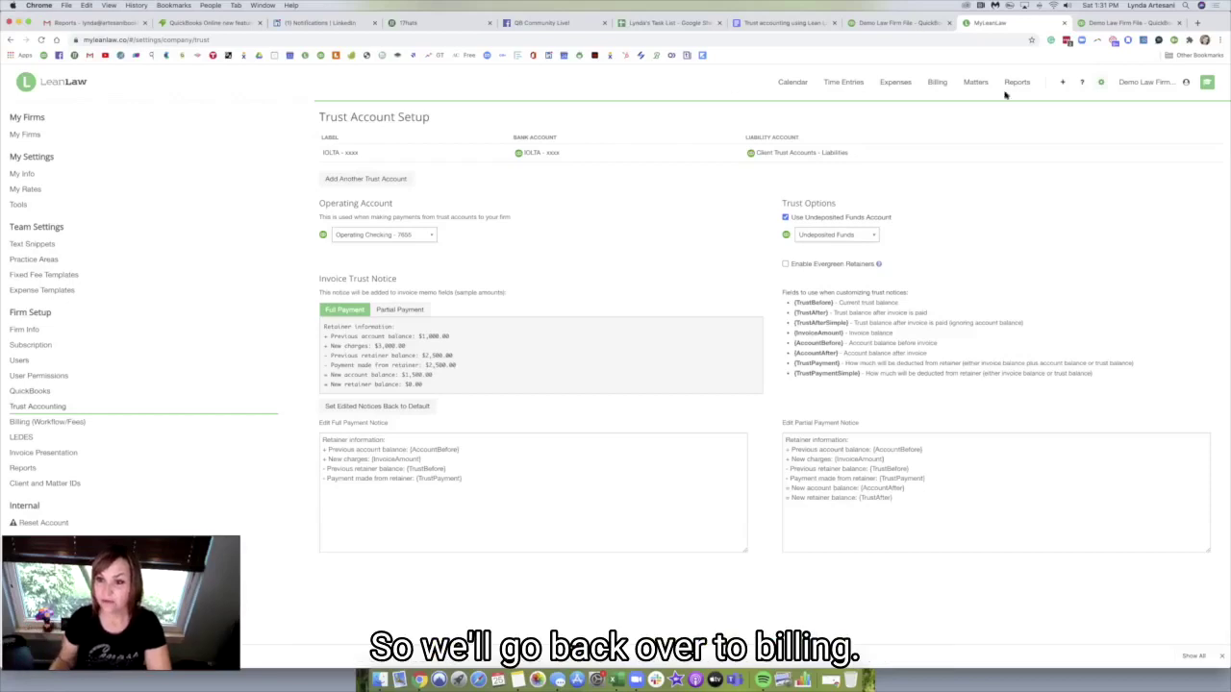
# In LeanLaw's list of unpaid QuickBooks invoices, clear the client filter and select the 07/25/20 Estate Planning invoice and both Arrest invoices.
pyautogui.click(934, 83)
pyautogui.click(1072, 107)
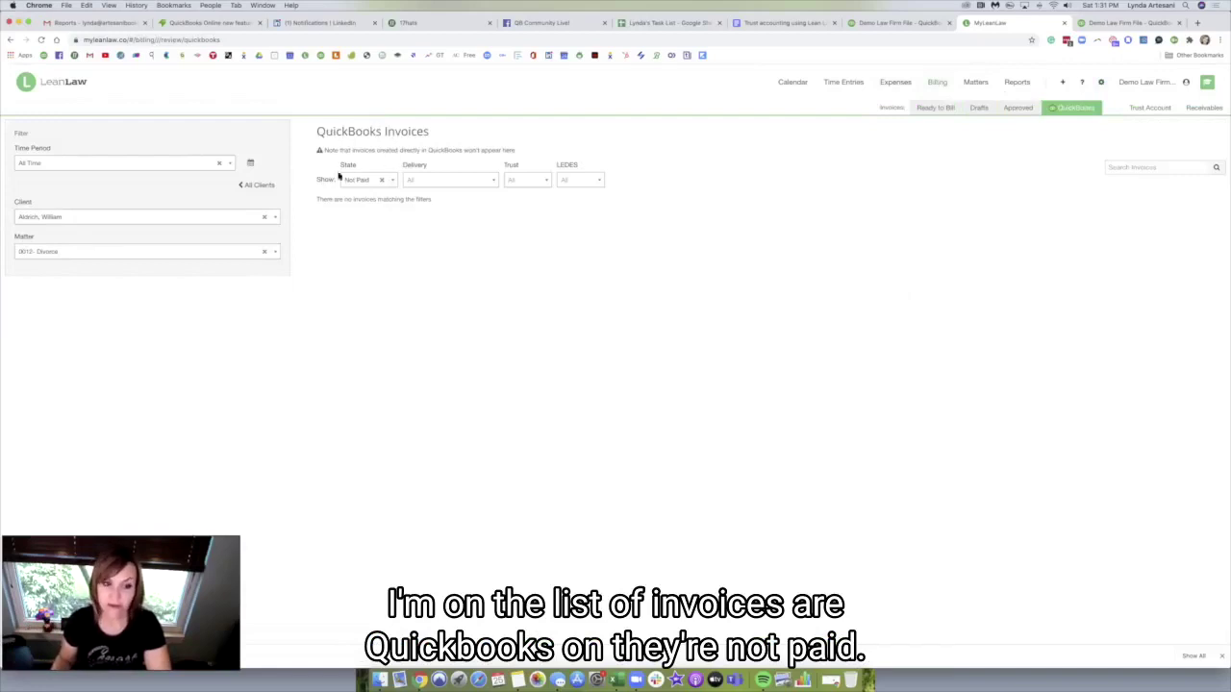
pyautogui.click(267, 218)
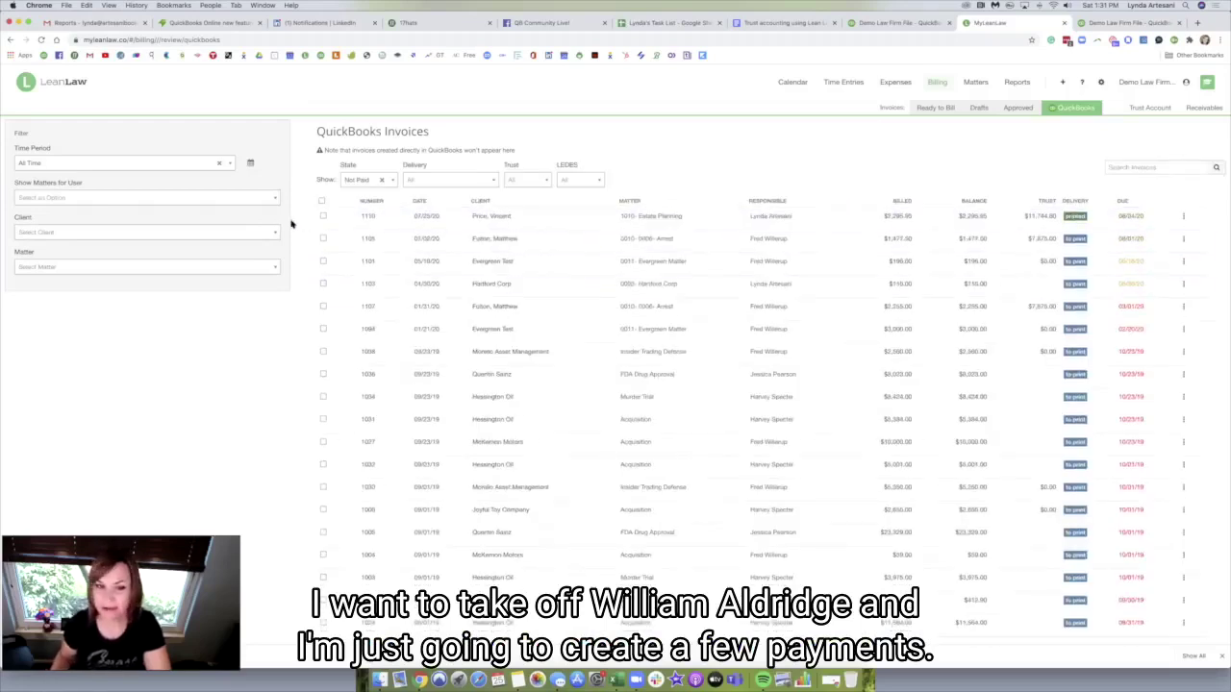
pyautogui.click(322, 216)
pyautogui.scroll(-3, 343, 248)
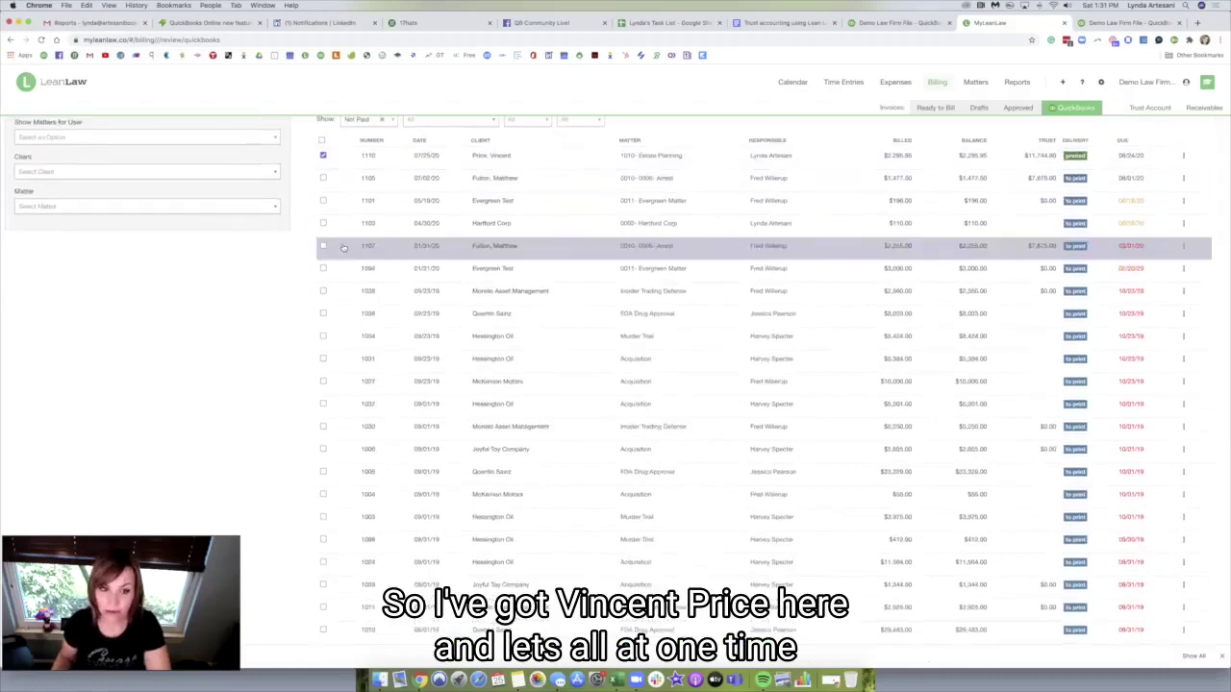
pyautogui.click(322, 180)
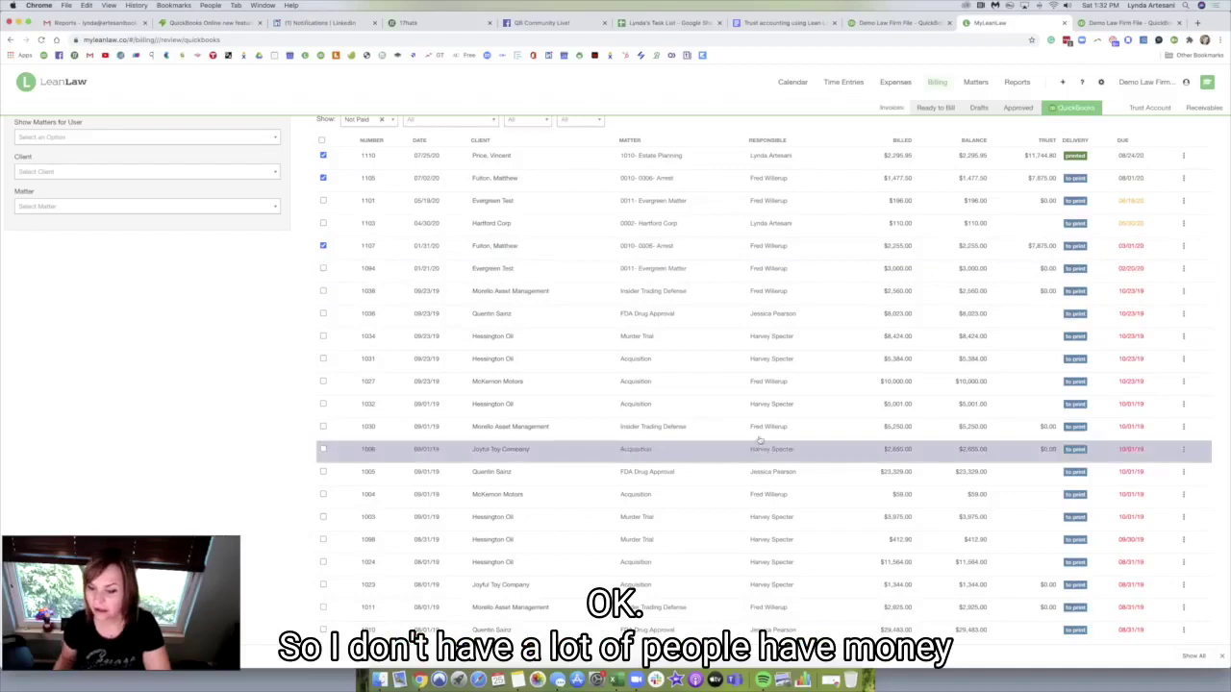
pyautogui.scroll(-5, 836, 423)
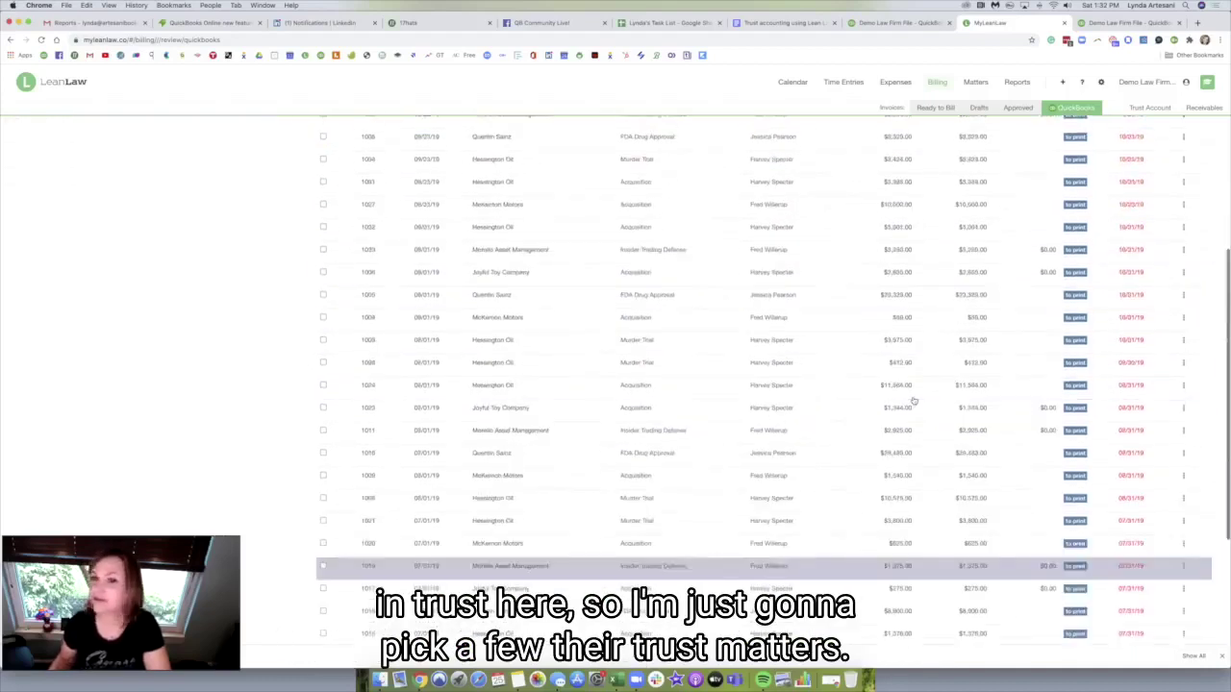
pyautogui.scroll(5, 914, 401)
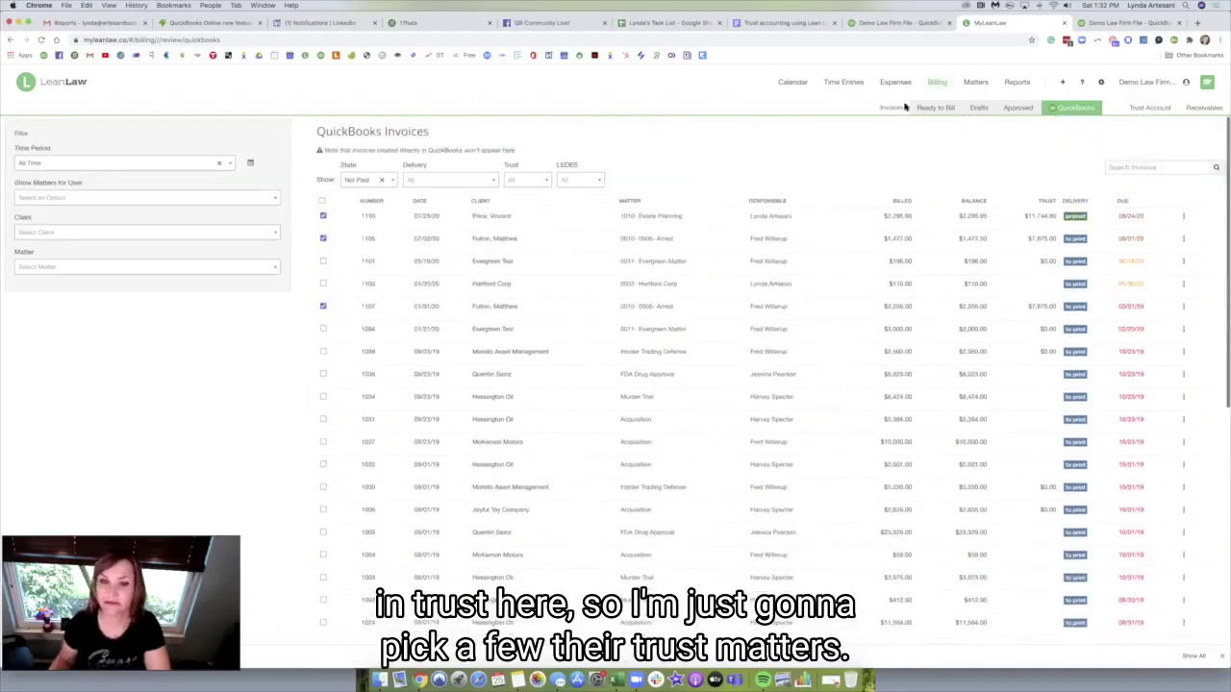
# Pay the three selected invoices from trust with the payment date 7/25/20.
pyautogui.click(1184, 217)
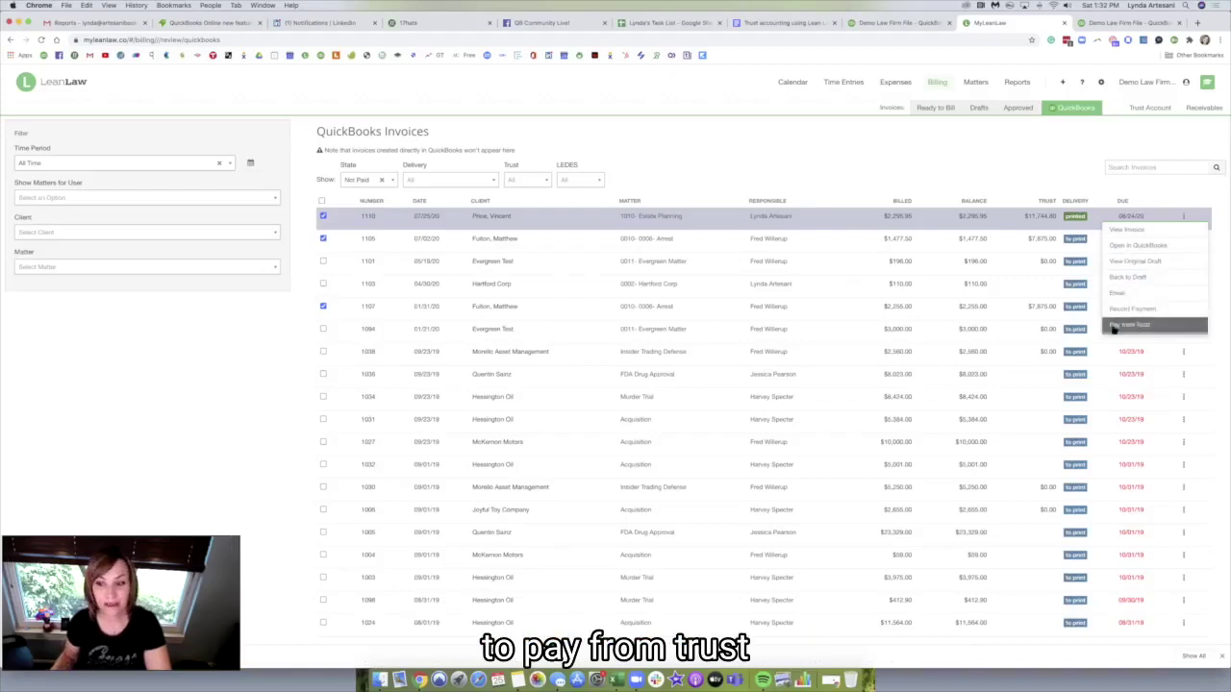
pyautogui.scroll(-3, 794, 327)
pyautogui.scroll(-3, 794, 329)
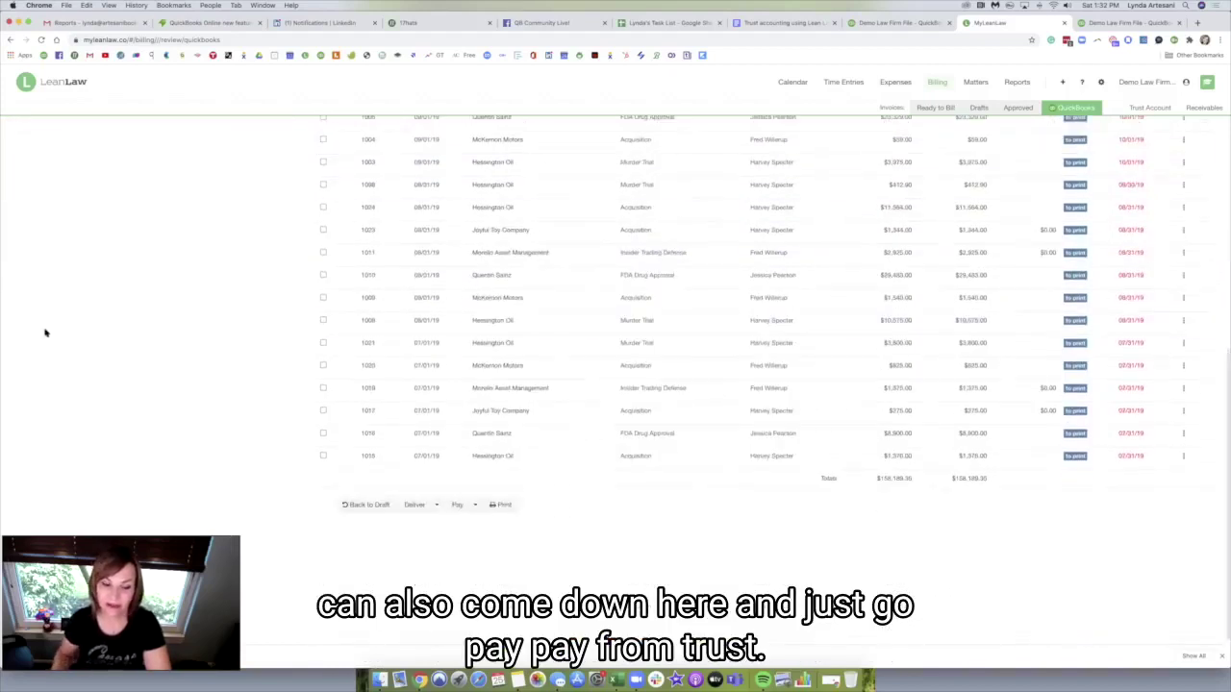
pyautogui.click(474, 505)
pyautogui.click(471, 537)
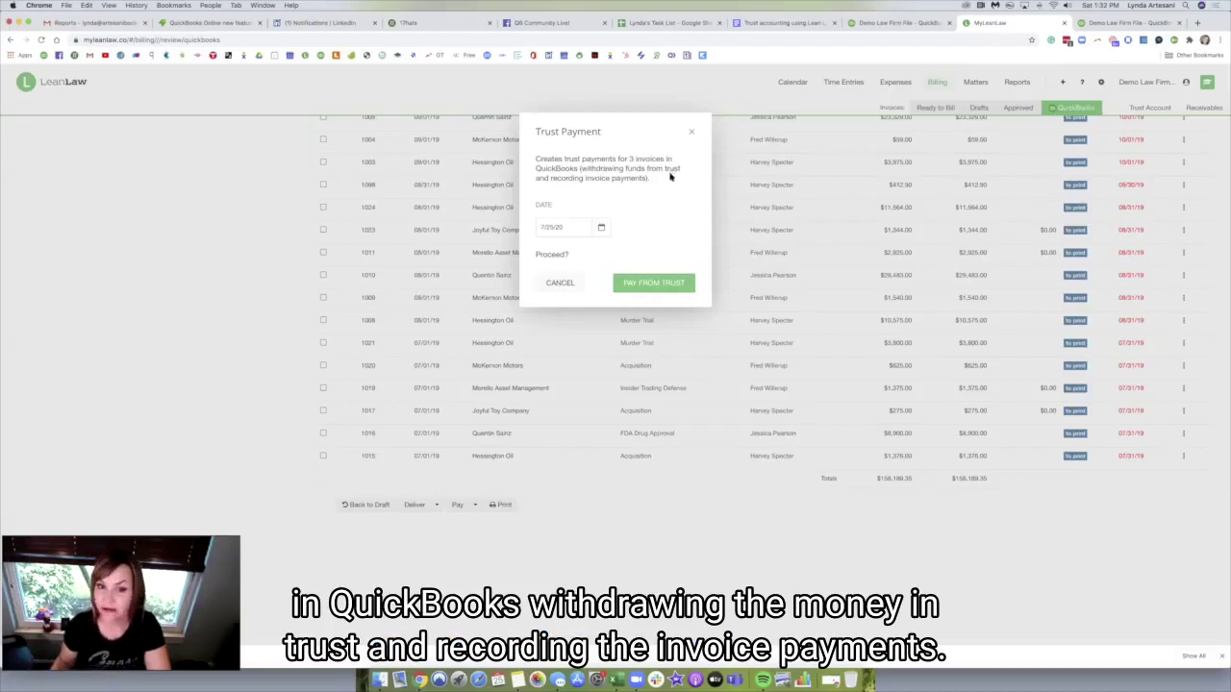
pyautogui.click(643, 287)
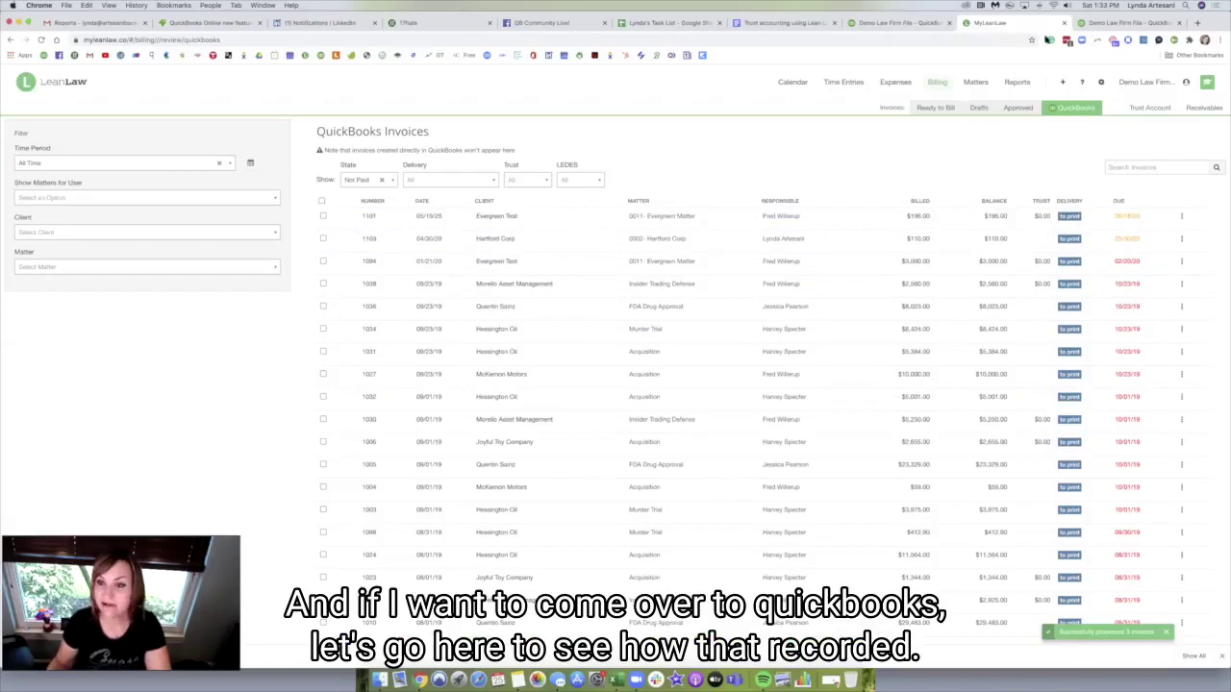
# Switch to QuickBooks, view the recent 07/25/2020 check for $3,732.50 written from the IOLTA account, and close it.
pyautogui.click(881, 26)
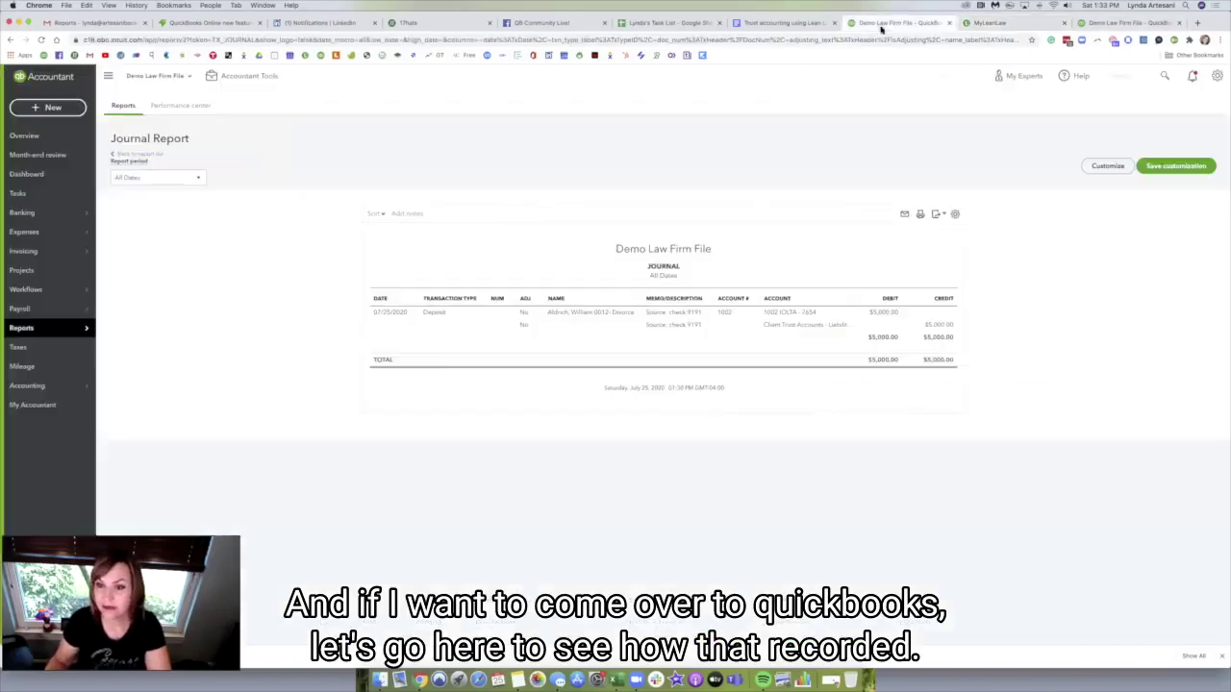
pyautogui.click(1166, 77)
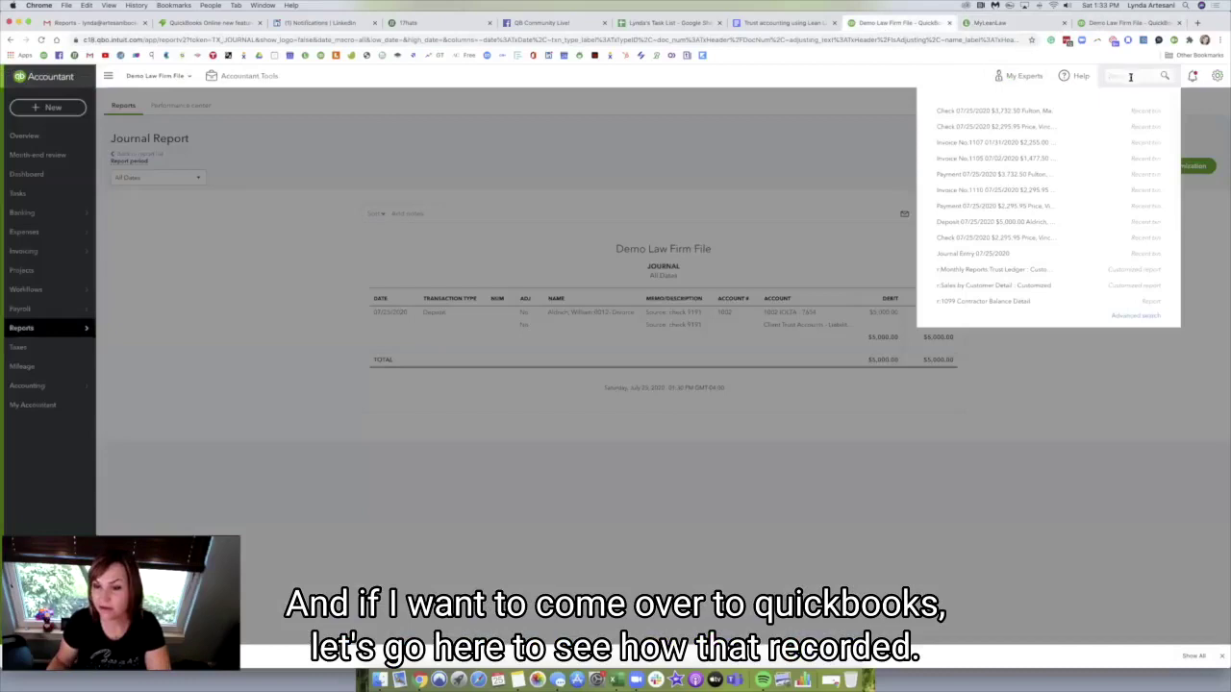
pyautogui.click(944, 114)
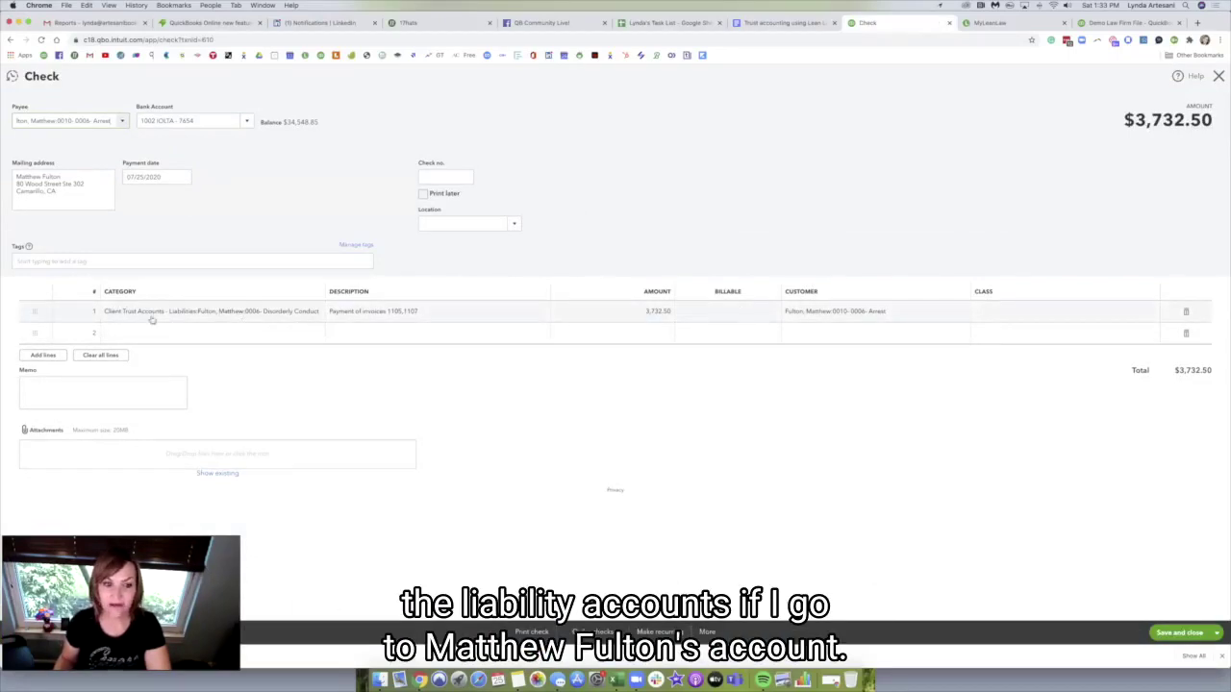
pyautogui.click(1215, 77)
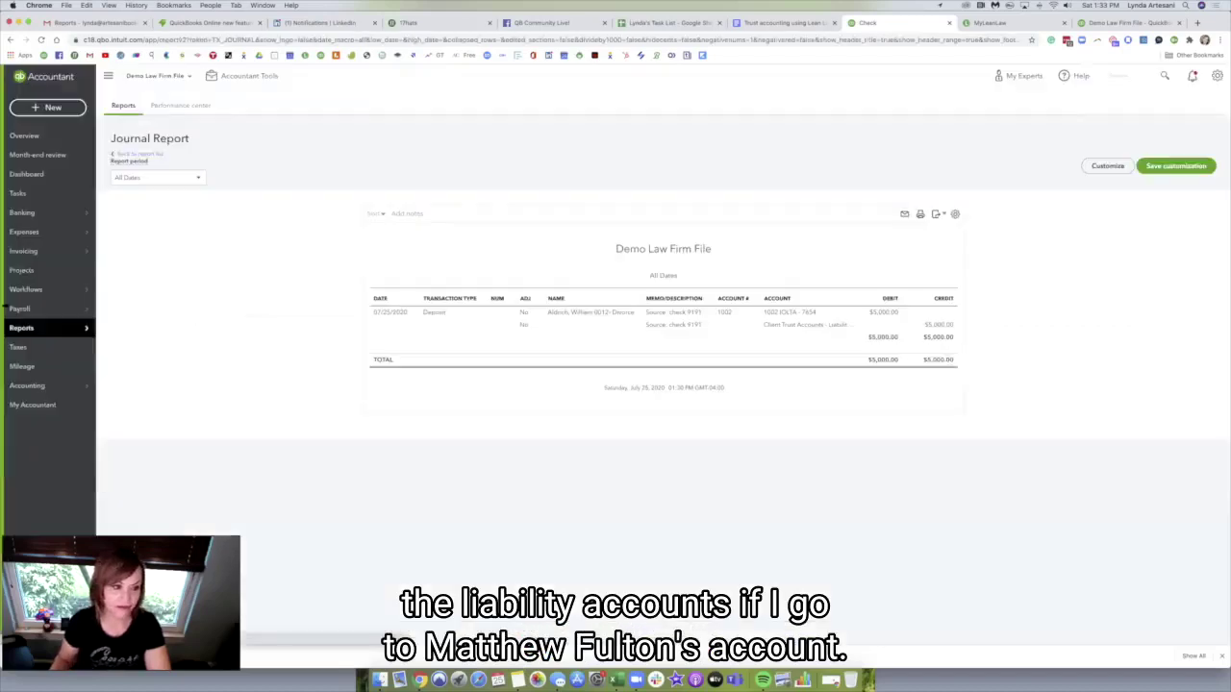
# Filter the chart of accounts by the first name of the Arrest matter's client and open that client's trust liability register.
pyautogui.moveTo(39, 330)
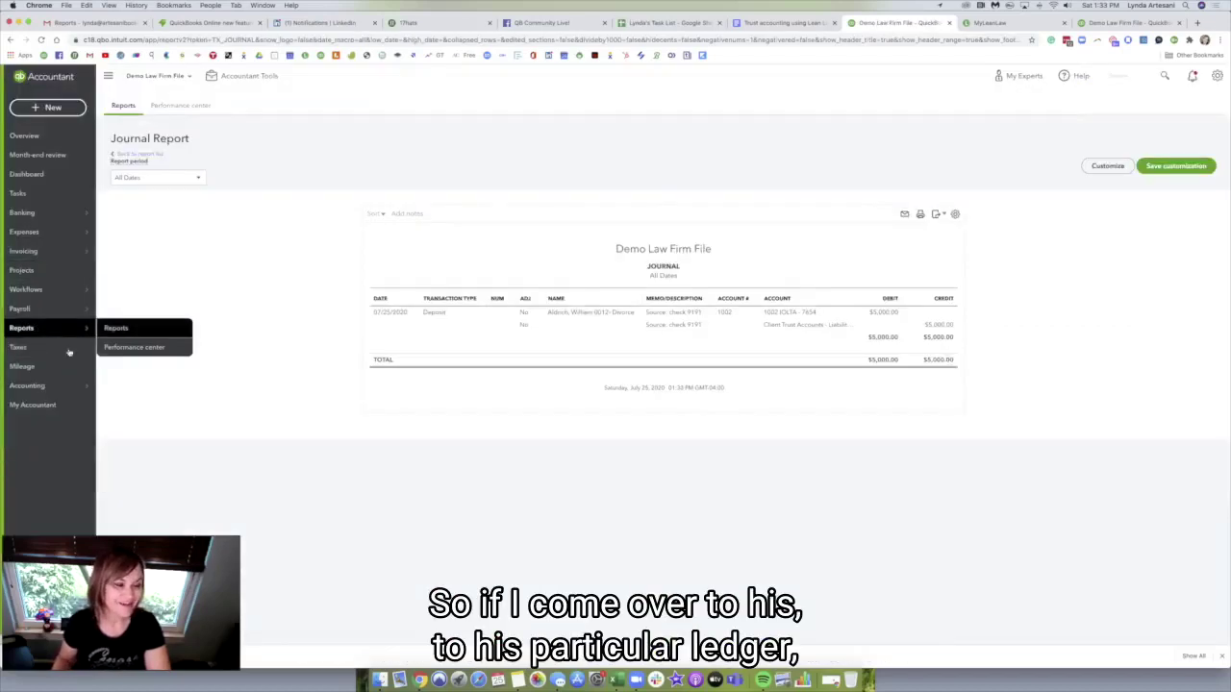
pyautogui.click(134, 385)
pyautogui.click(197, 176)
pyautogui.write('mad')
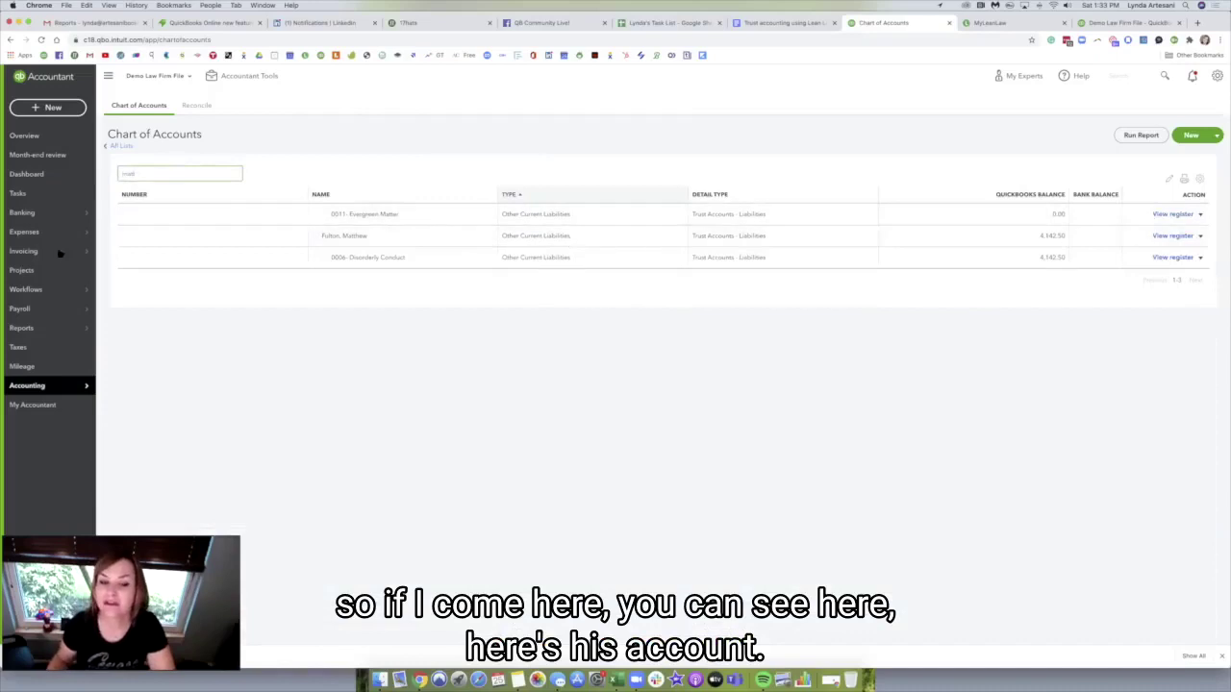
pyautogui.click(1163, 236)
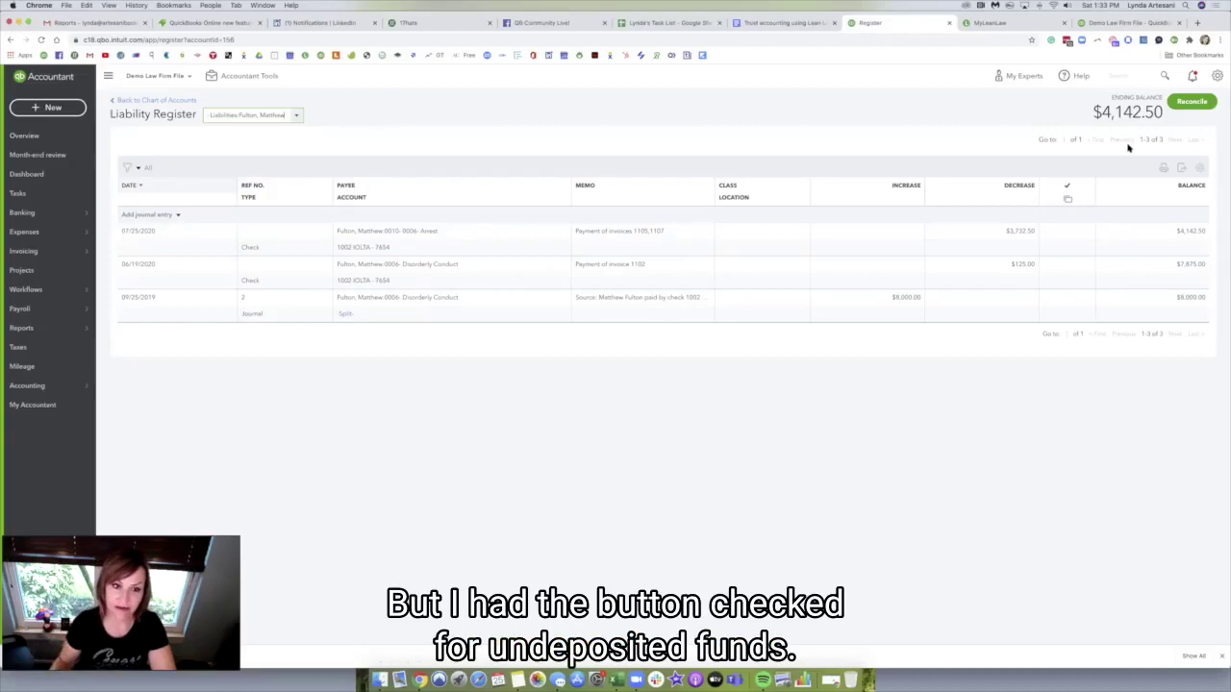
# Start a bank deposit and include only the 07/25/2020 Arrest payment of 3,732.50 and Estate Planning payment of 2,295.95.
pyautogui.click(60, 107)
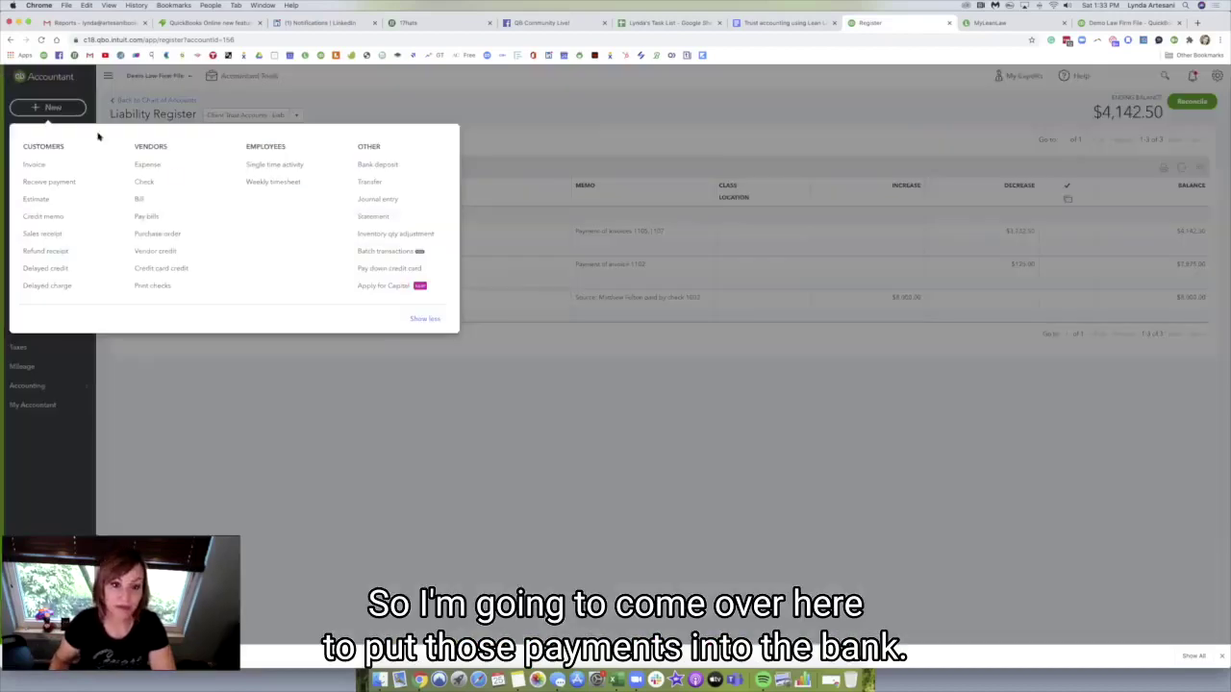
pyautogui.click(368, 166)
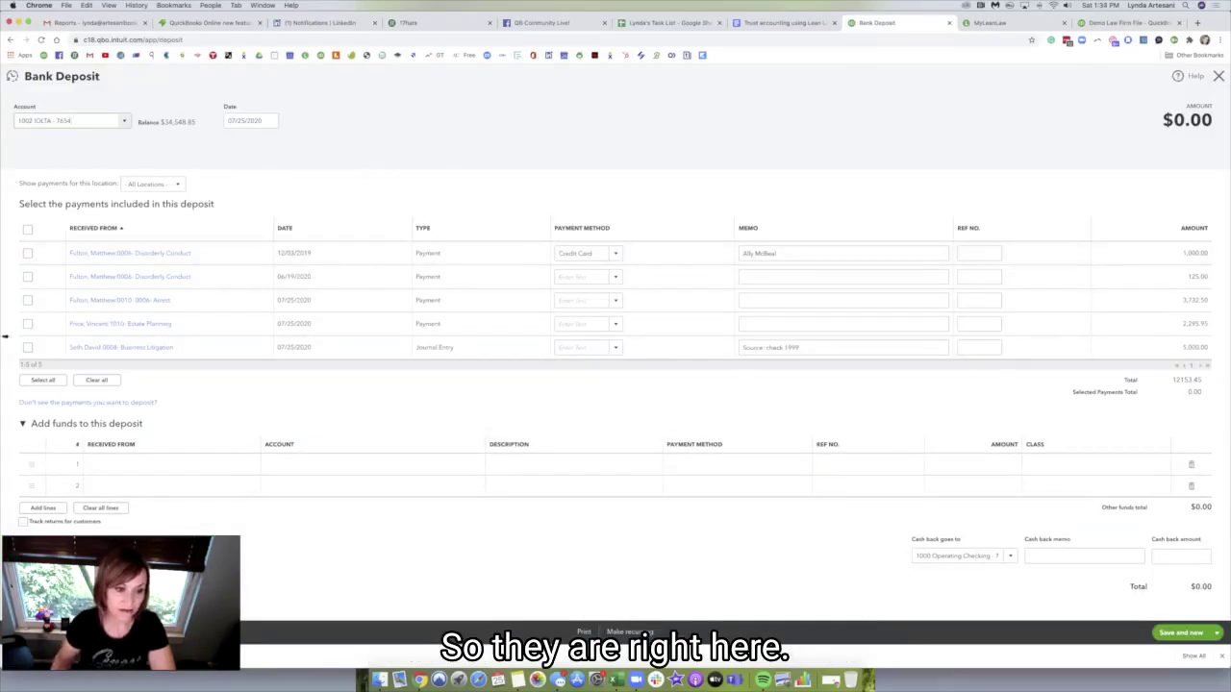
pyautogui.click(27, 253)
pyautogui.click(26, 277)
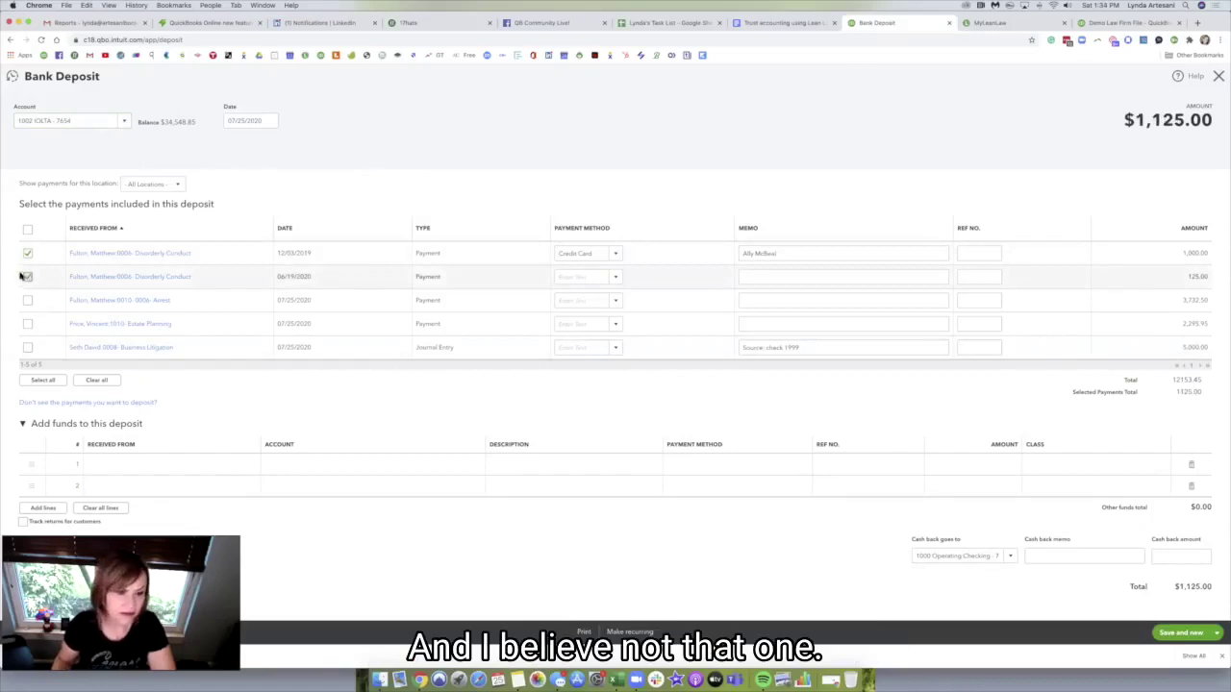
pyautogui.click(27, 277)
pyautogui.click(27, 253)
pyautogui.click(27, 301)
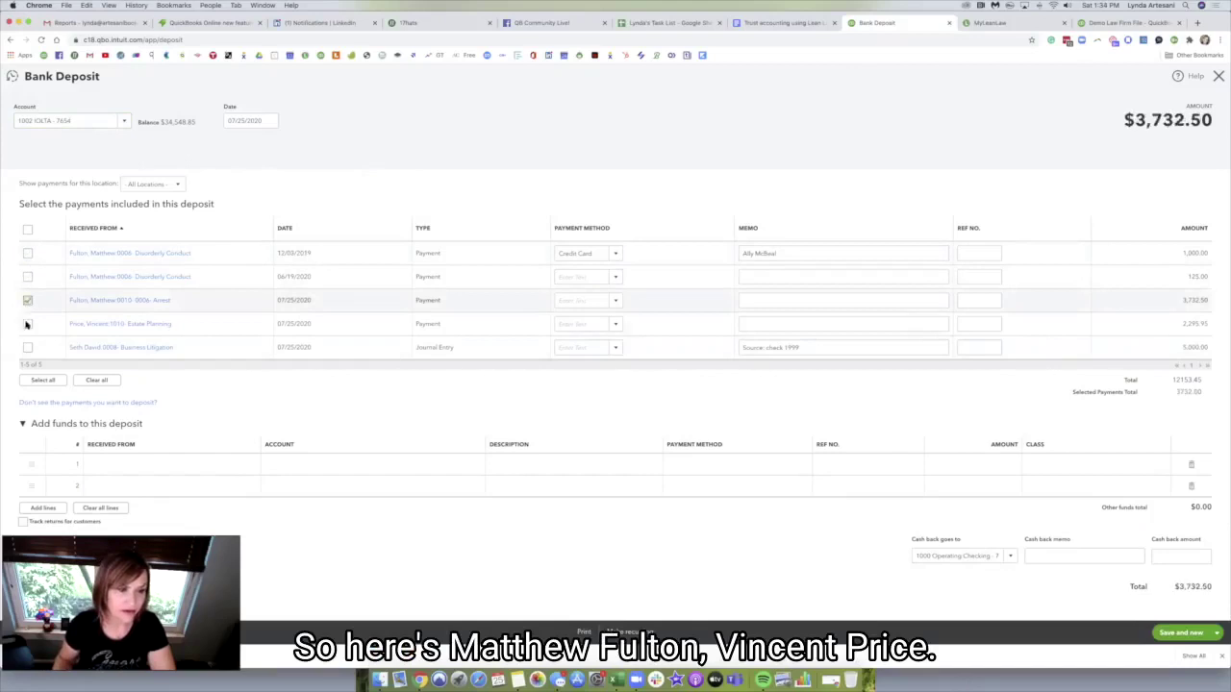
pyautogui.click(27, 324)
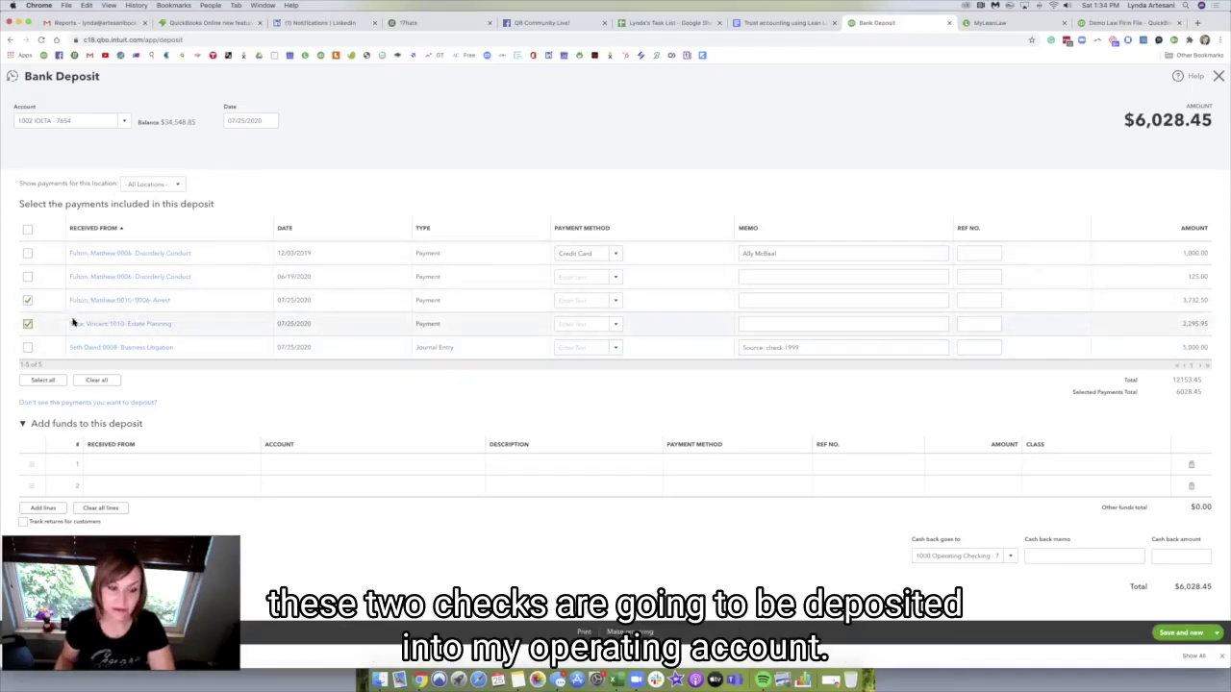
# Set the deposit account to 1000 Operating Checking and save the bank deposit.
pyautogui.click(123, 121)
pyautogui.click(94, 154)
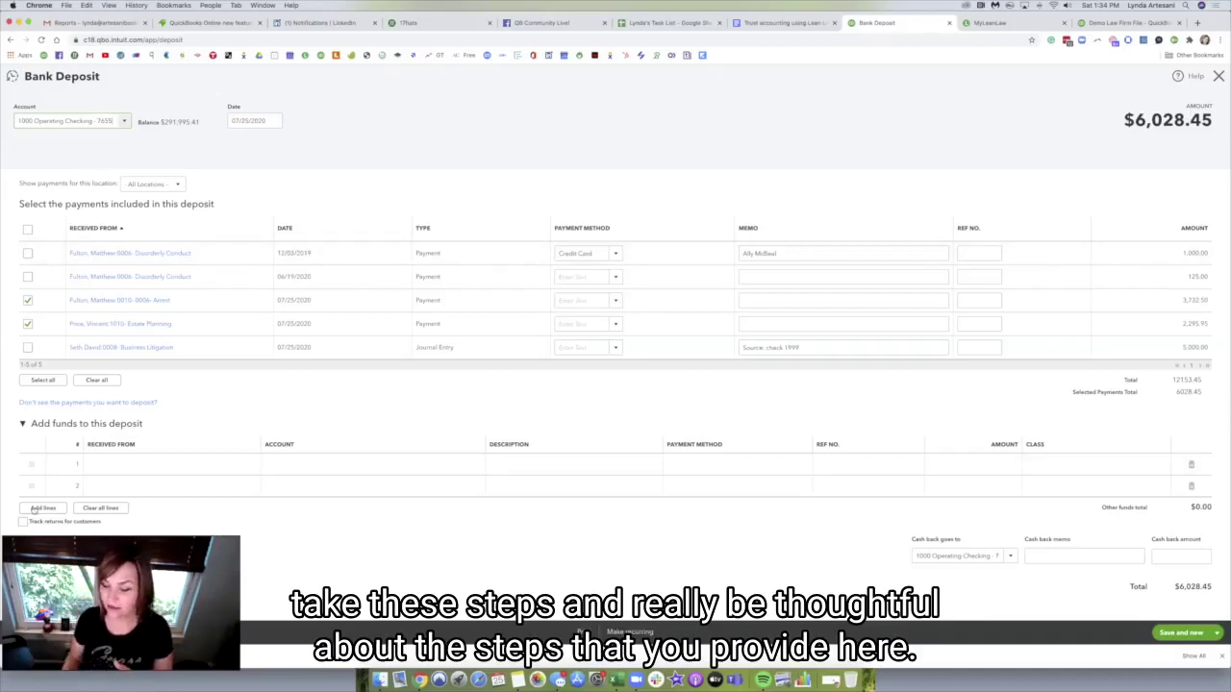
pyautogui.click(1178, 631)
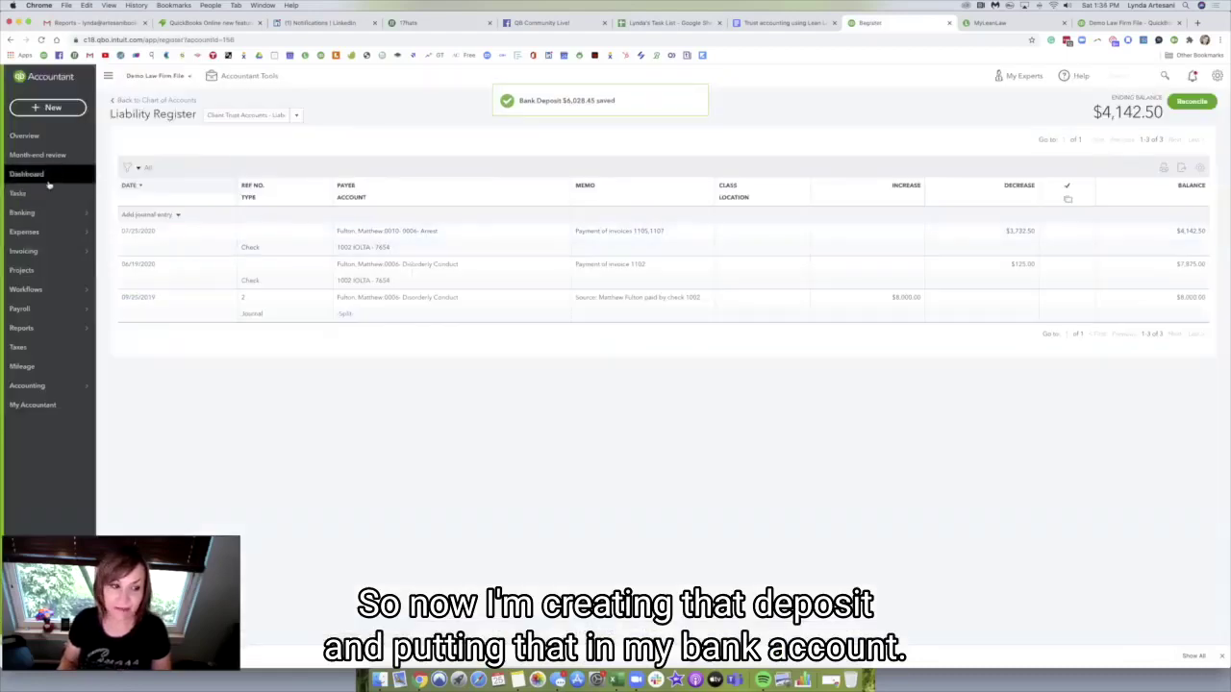
# Open the Operating Checking register from the chart of accounts to review the new deposit.
pyautogui.click(38, 386)
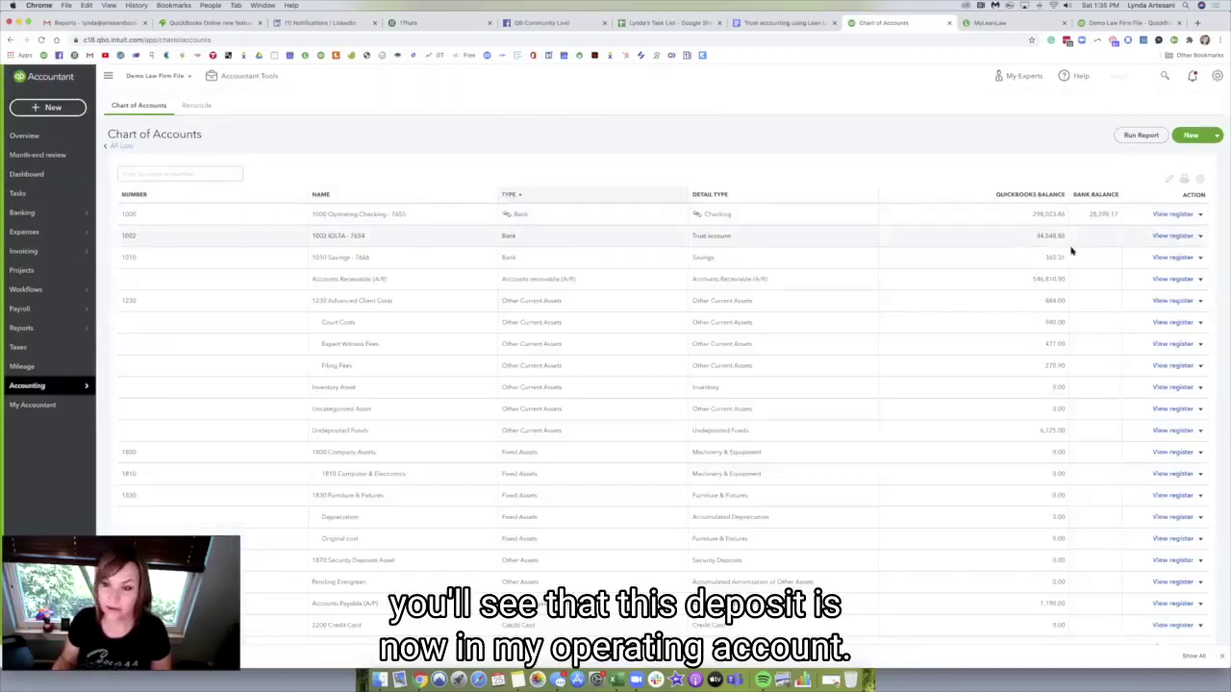
pyautogui.click(1175, 214)
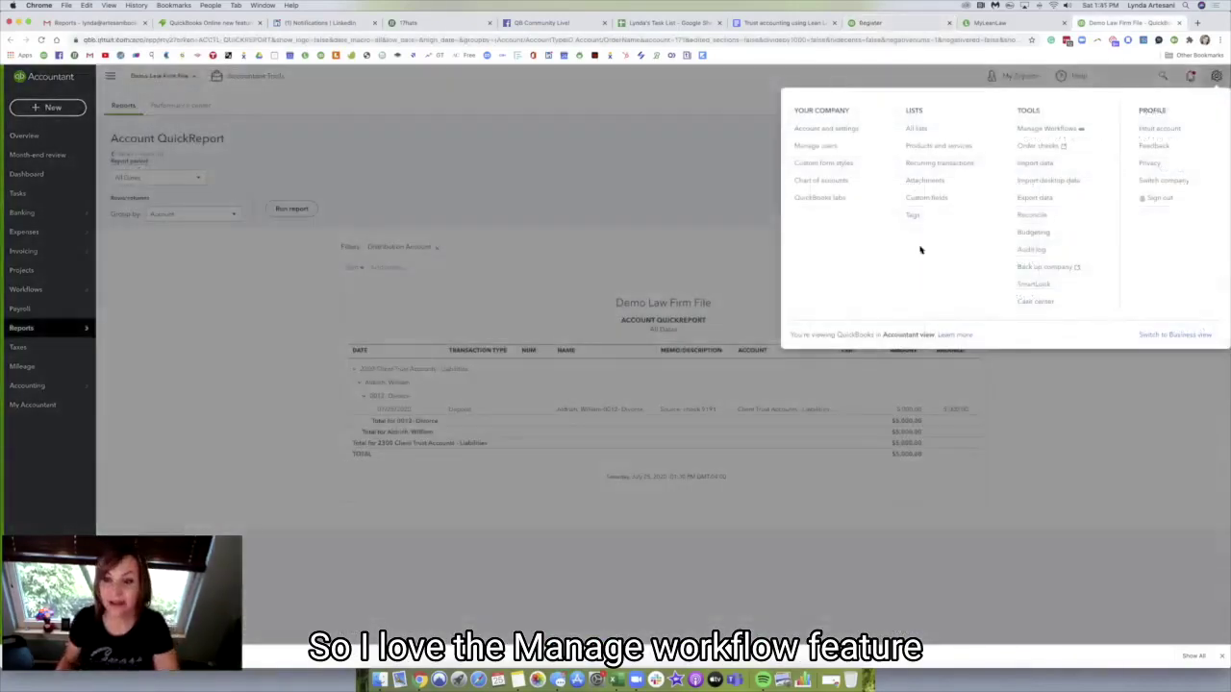
# Open Manage Workflows, view the QuickBooks workflow templates, and return to My Workflows to examine the bank deposits reminder.
pyautogui.click(1058, 129)
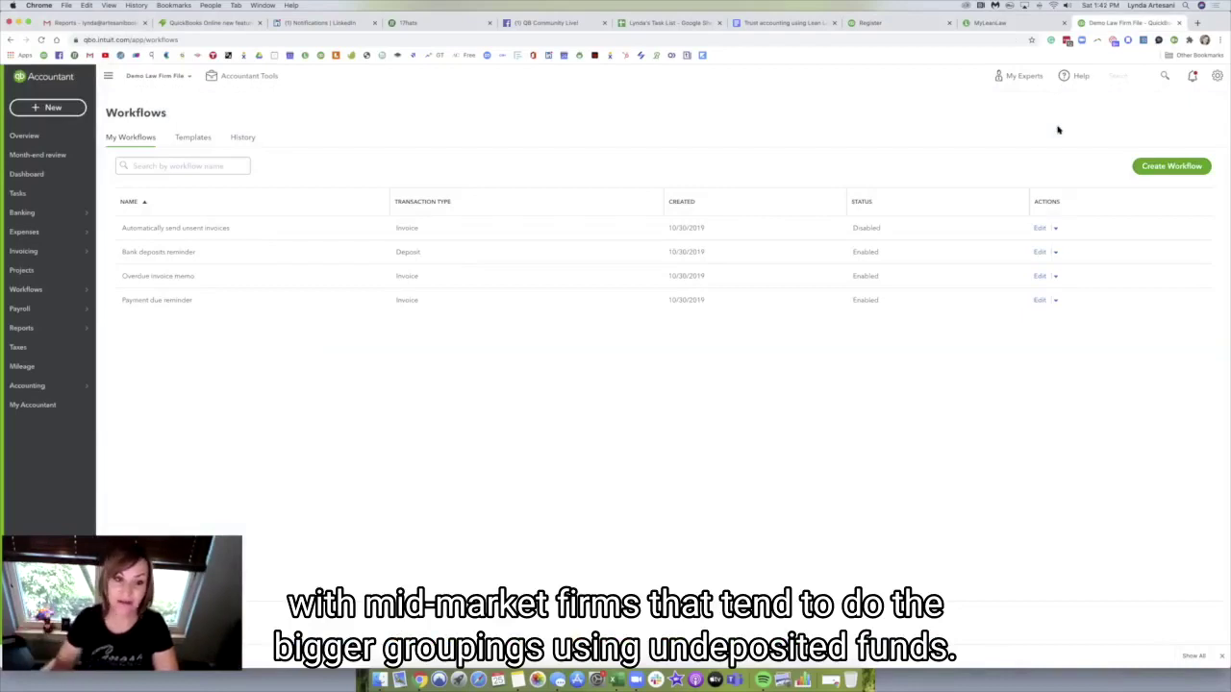
pyautogui.click(193, 137)
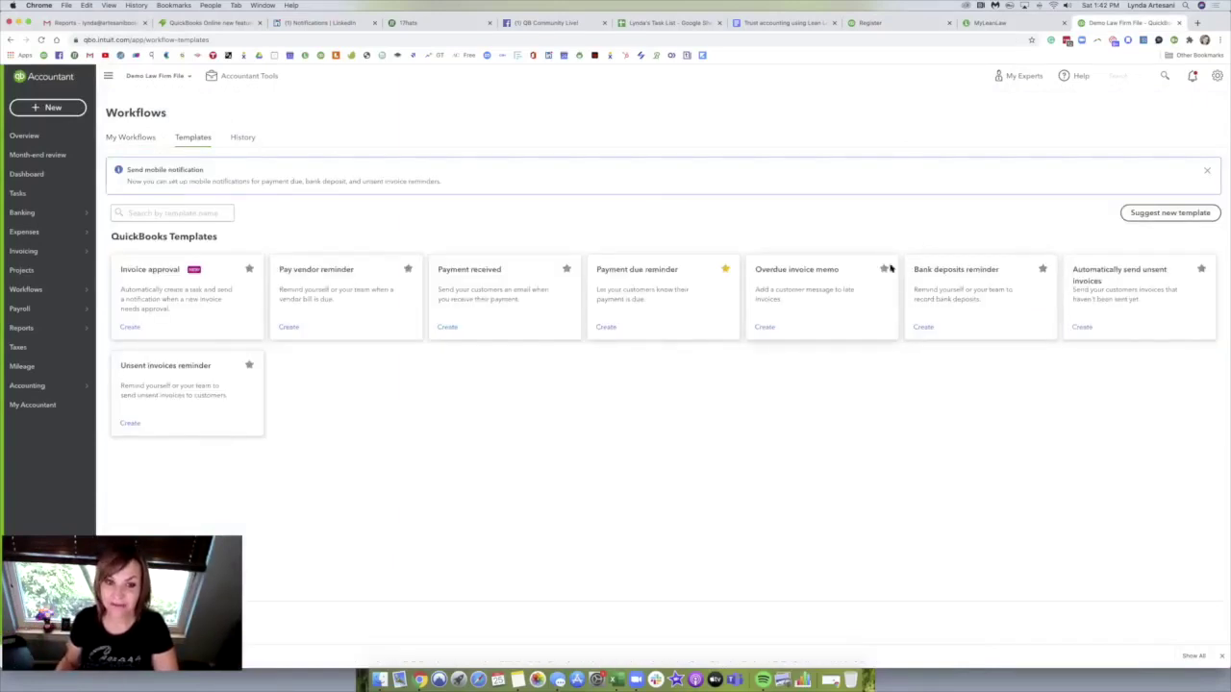
pyautogui.click(134, 137)
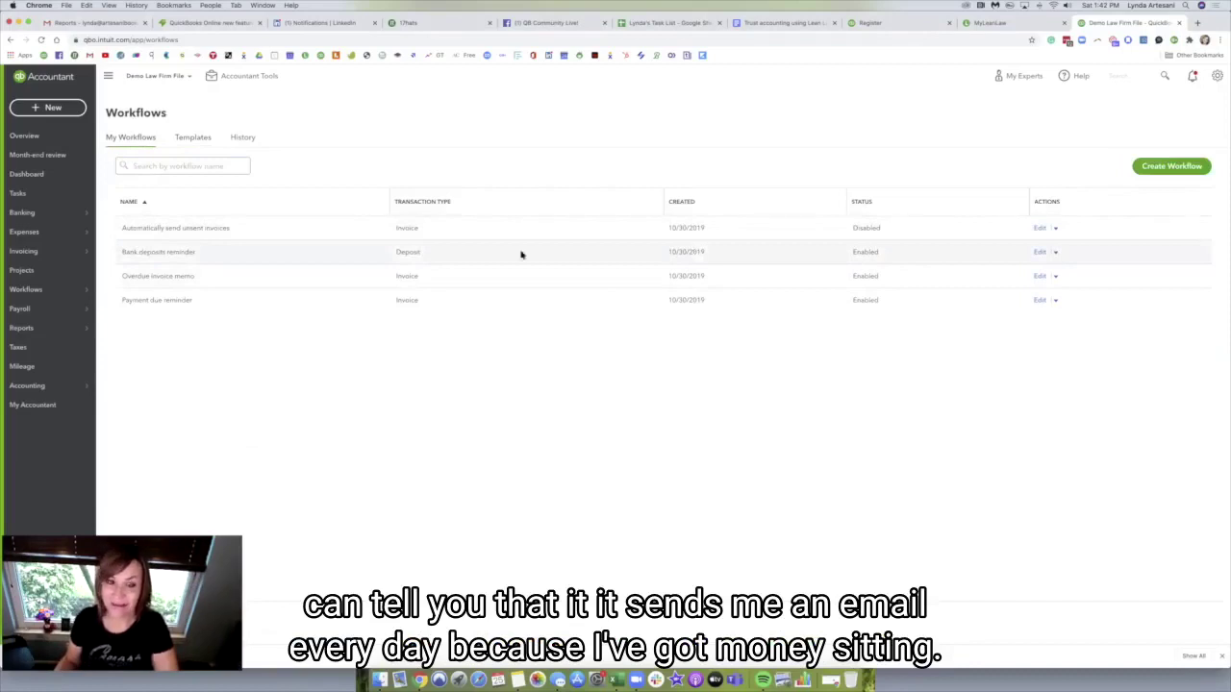
# Open a new bank deposit to view the payments still waiting in Undeposited Funds.
pyautogui.click(47, 106)
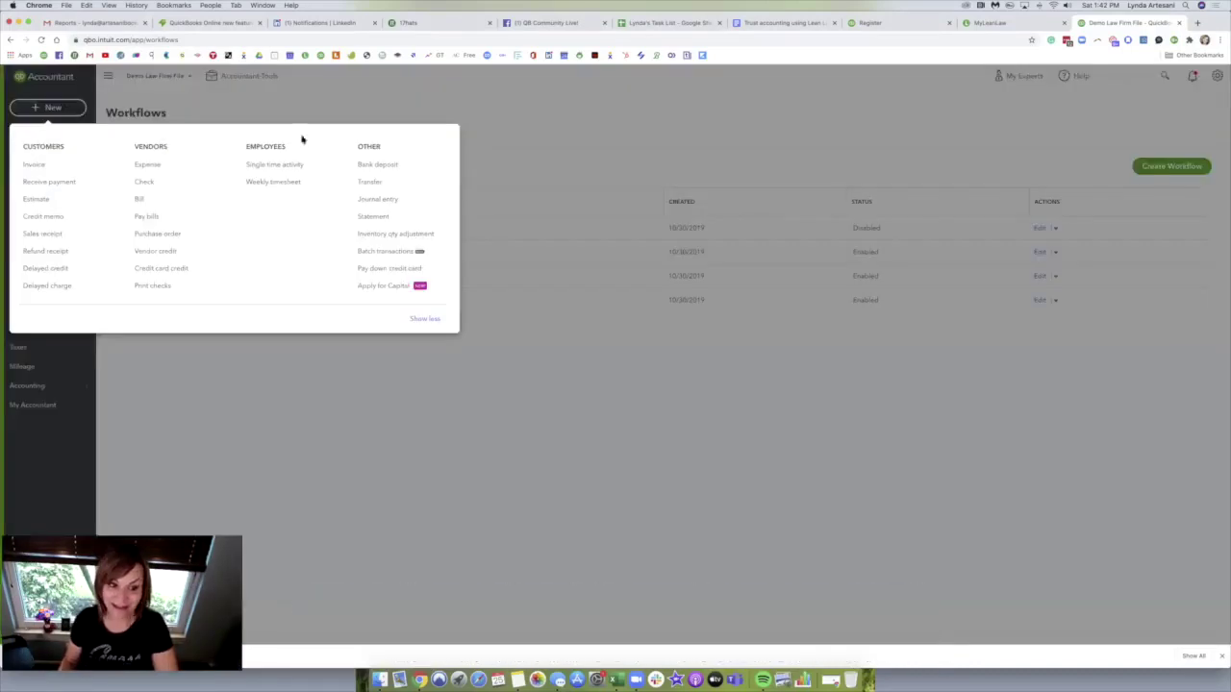
pyautogui.click(390, 164)
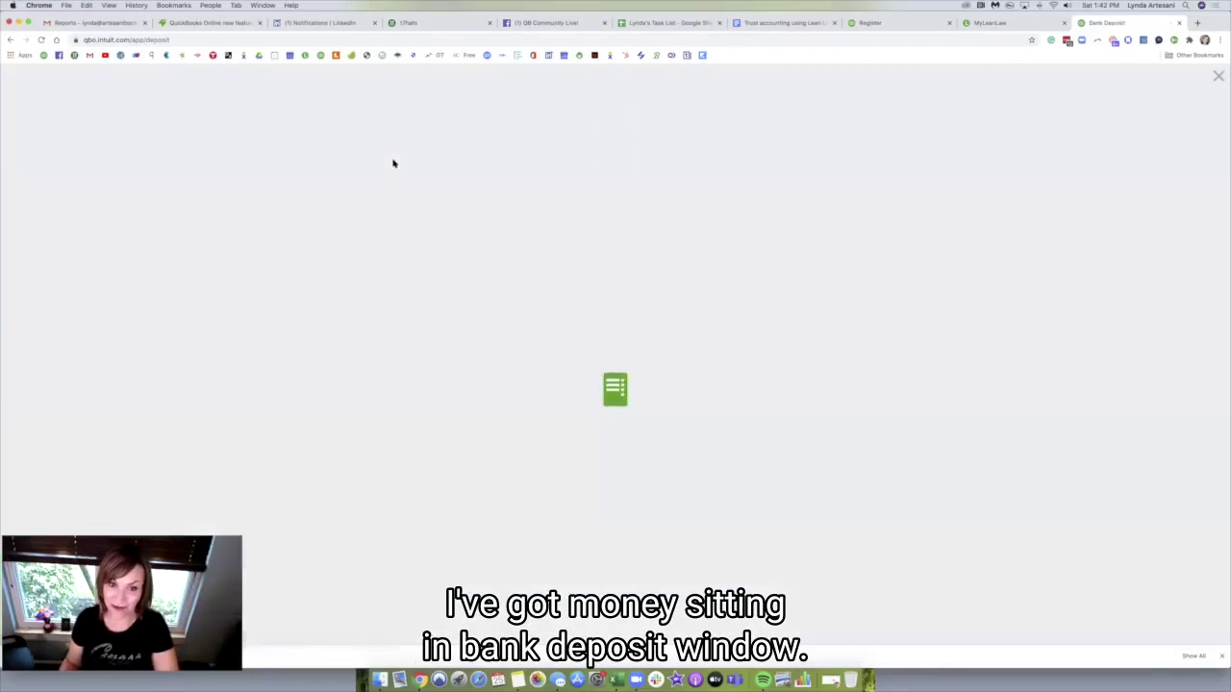